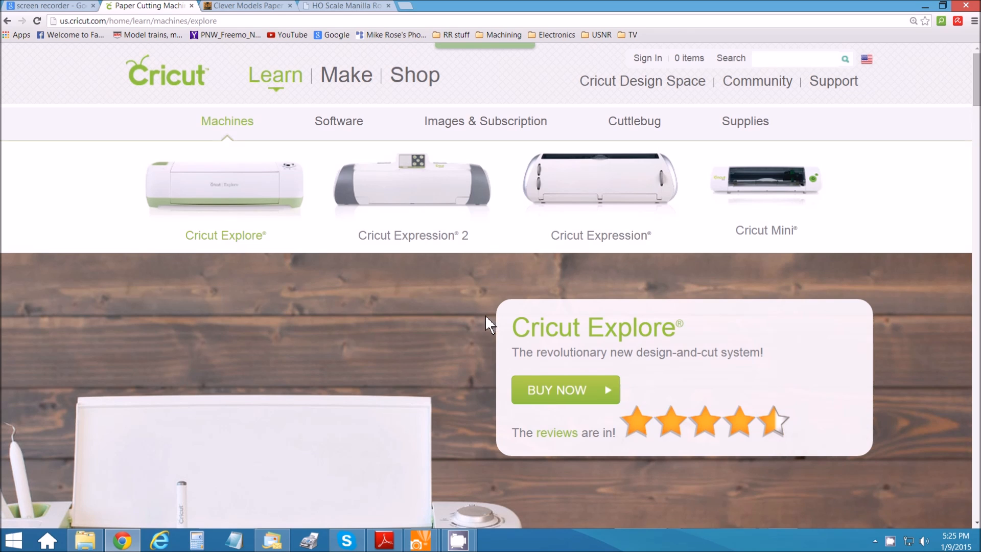
- Look through the Cricut Explore product page down to the section on precise cuts
scroll(486, 315, down, 4)
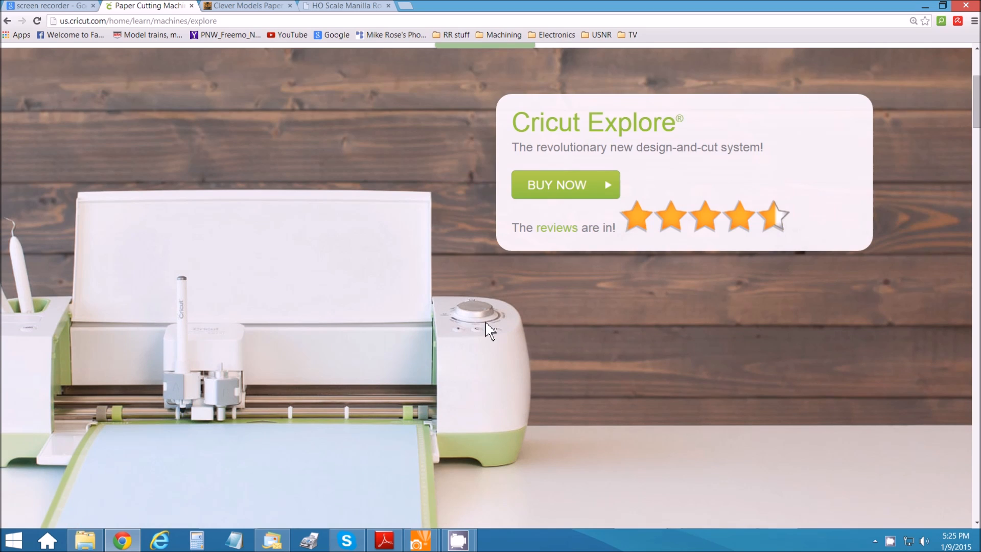
scroll(488, 327, down, 3)
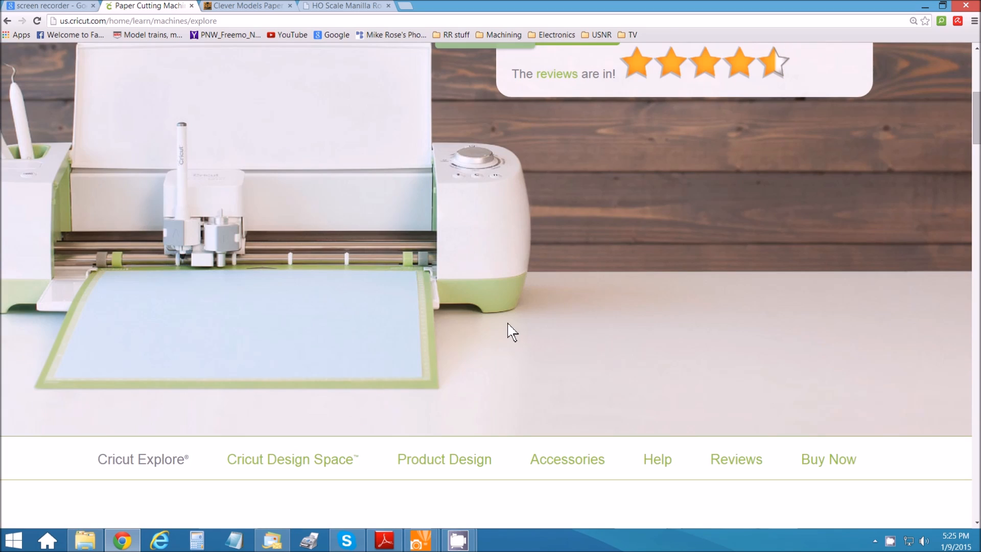
scroll(508, 331, down, 7)
scroll(507, 324, down, 10)
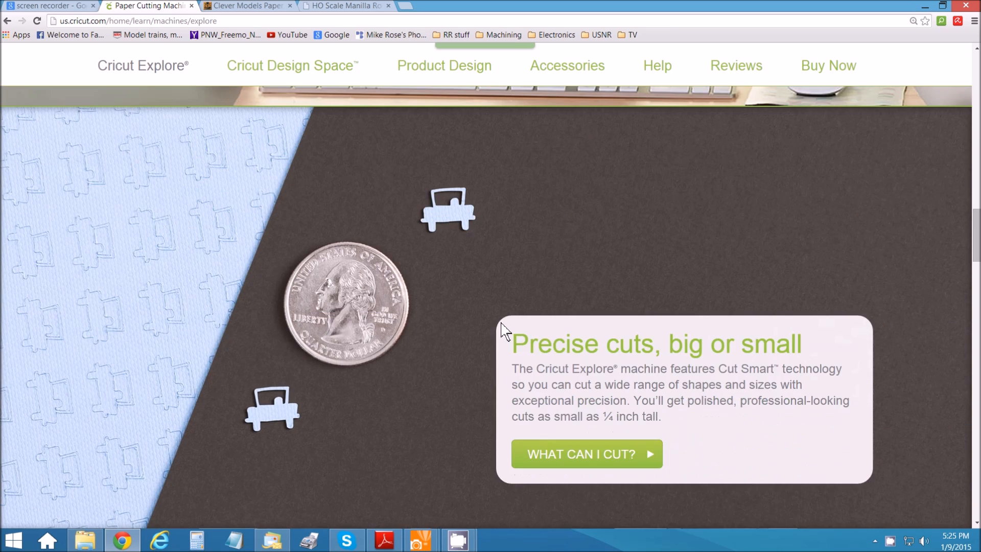
scroll(501, 322, down, 5)
- Open the free downloads page on the Clever Models site and locate the HO Scale Manilla Rope & Cord PDF
click(228, 6)
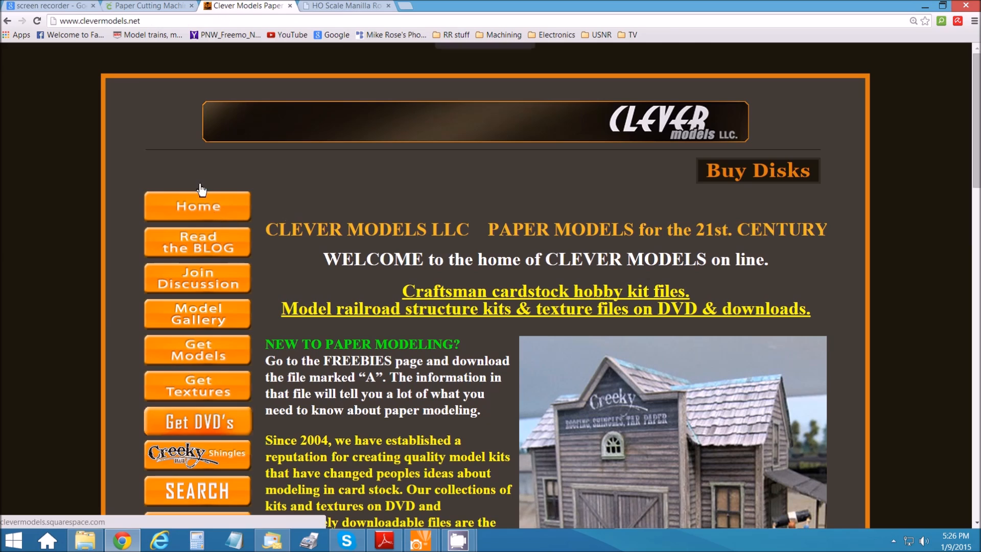
scroll(286, 334, down, 2)
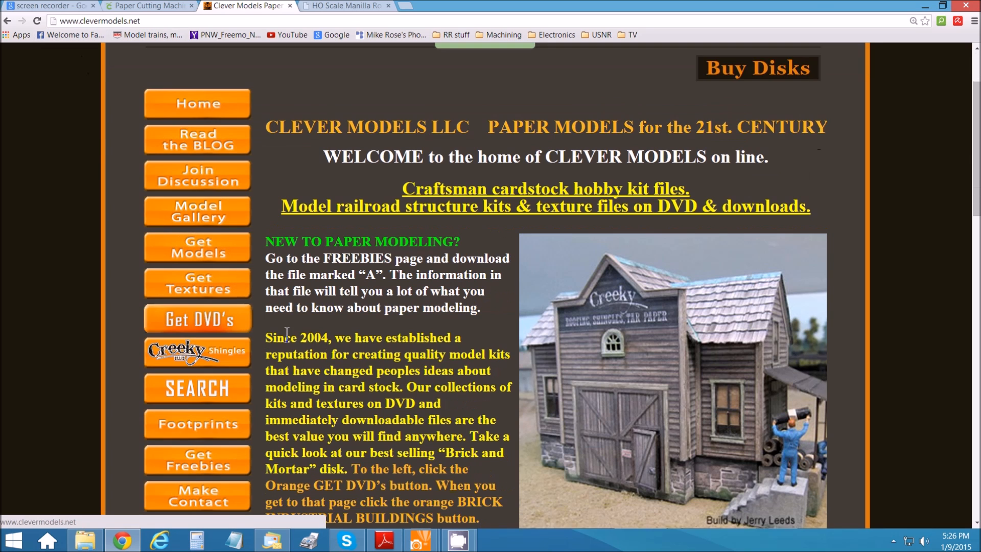
scroll(287, 334, down, 1)
click(205, 411)
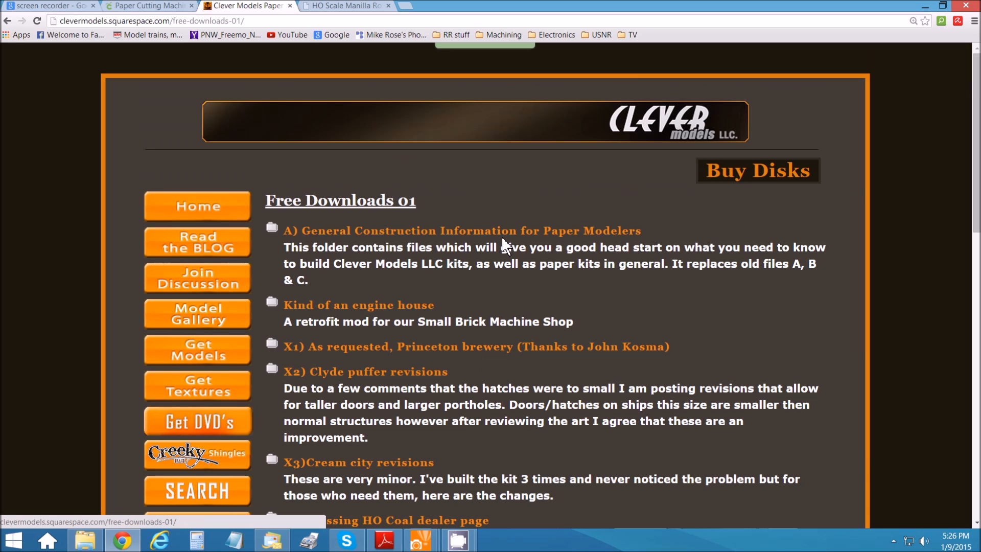
scroll(376, 225, down, 9)
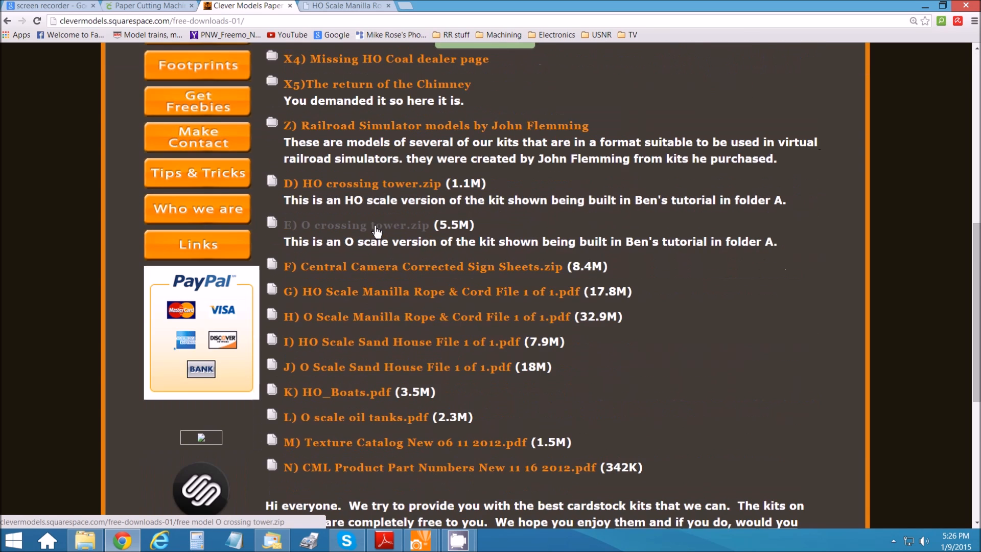
scroll(376, 231, down, 2)
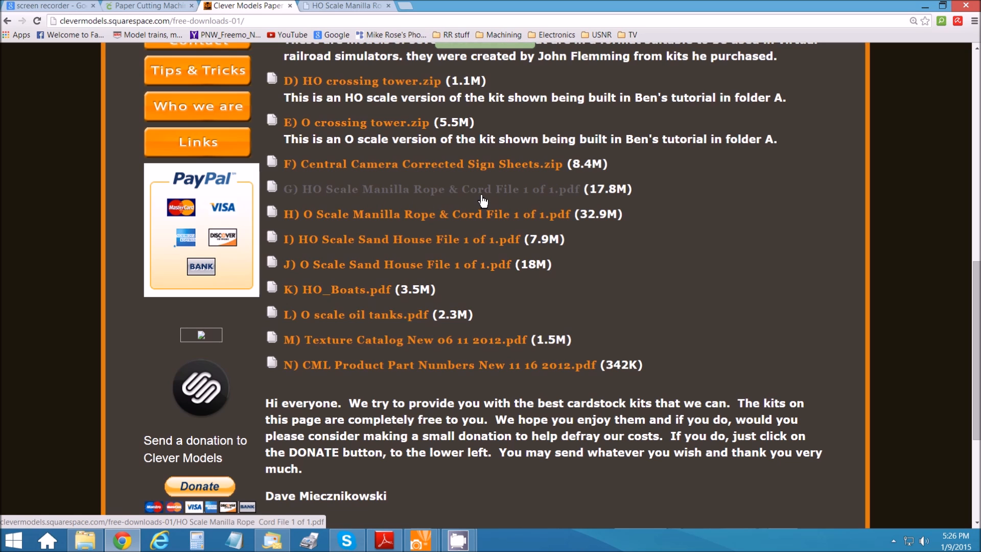
- Review the downloaded HO Scale Manilla Rope & Cord PDF, examining its part sheets, exploded assembly view and photos of the built model
click(357, 6)
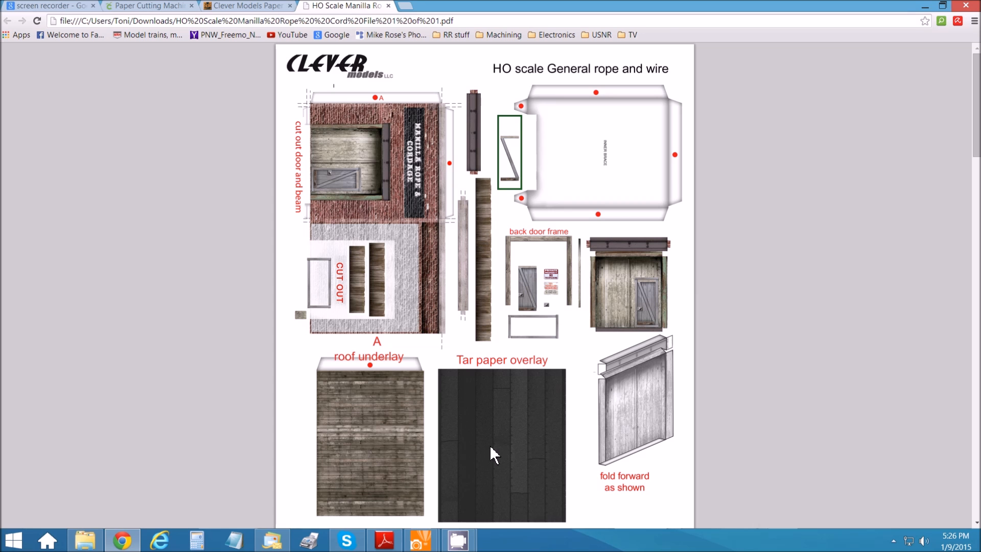
scroll(743, 282, down, 1)
scroll(744, 282, down, 5)
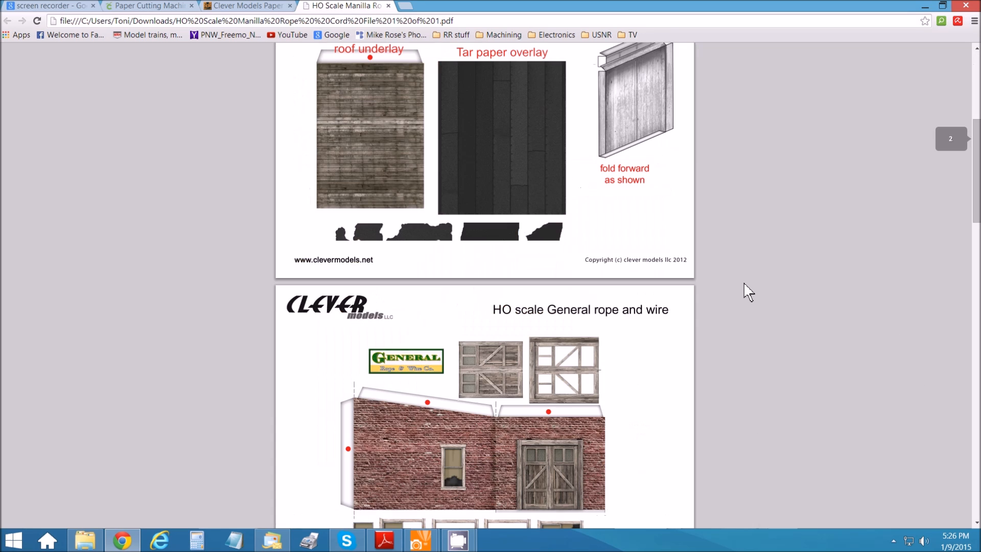
scroll(741, 281, down, 5)
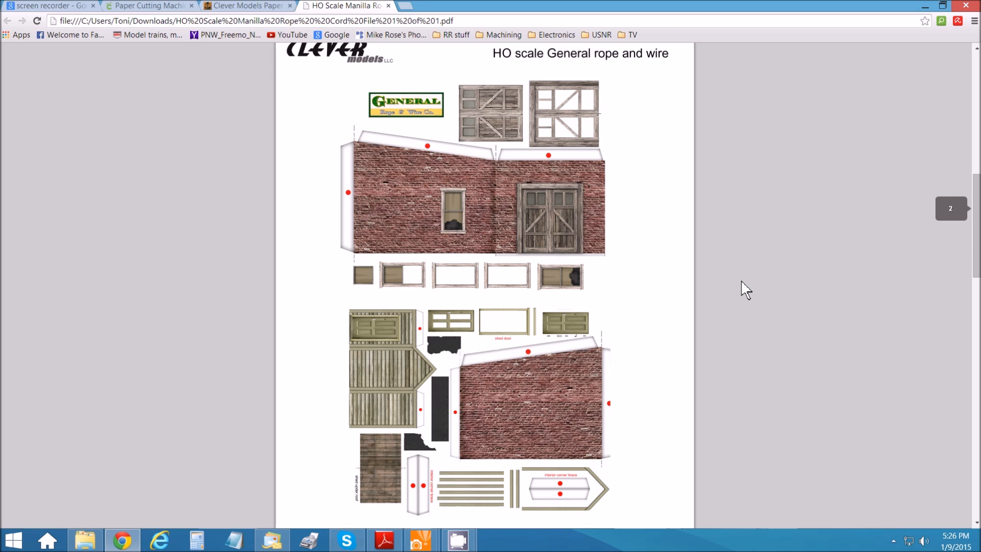
scroll(741, 280, down, 2)
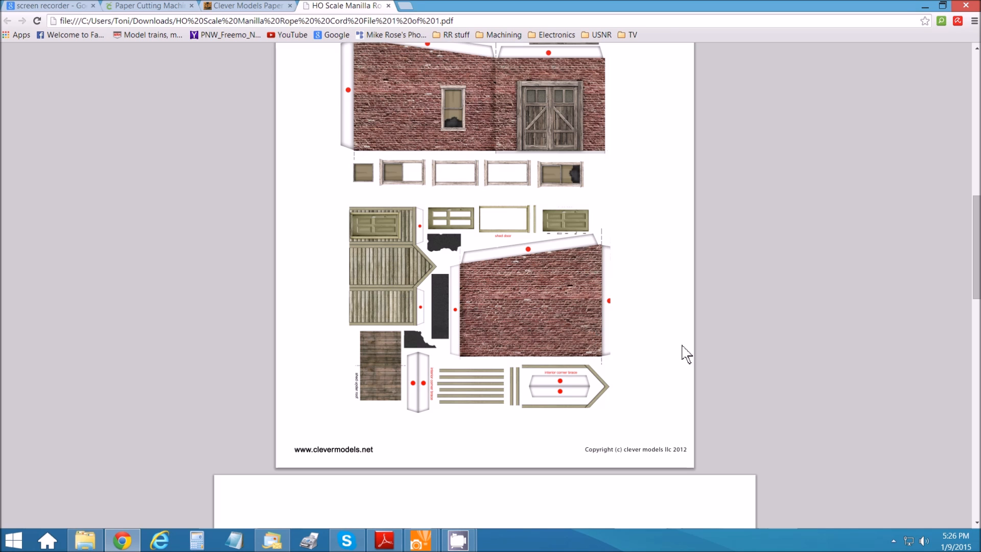
scroll(722, 321, down, 2)
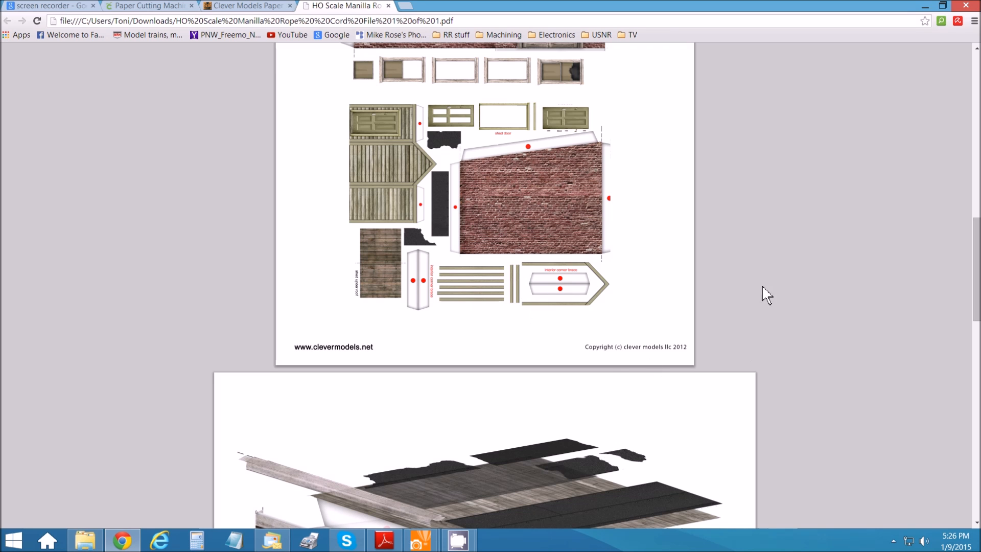
scroll(787, 275, down, 3)
scroll(788, 274, down, 4)
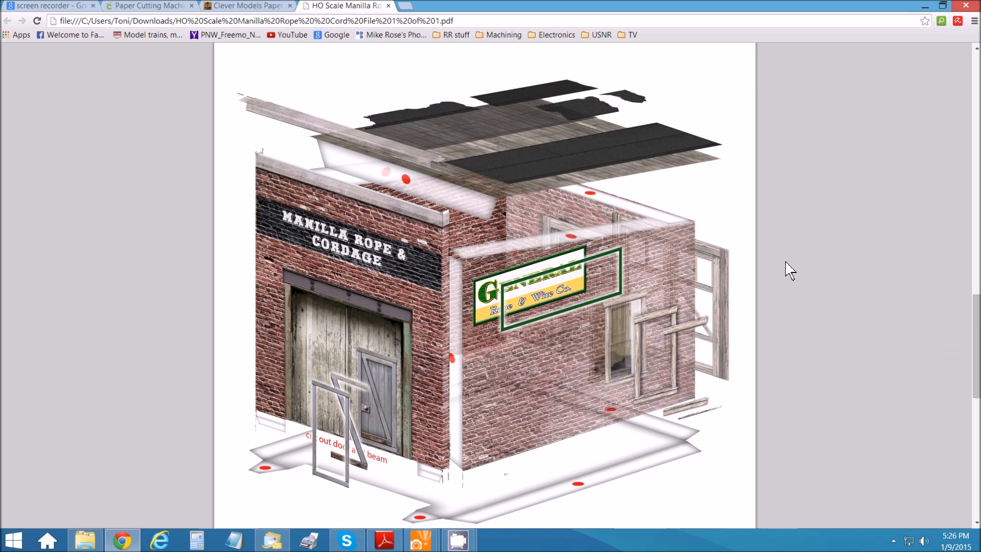
scroll(792, 272, down, 2)
scroll(791, 272, down, 9)
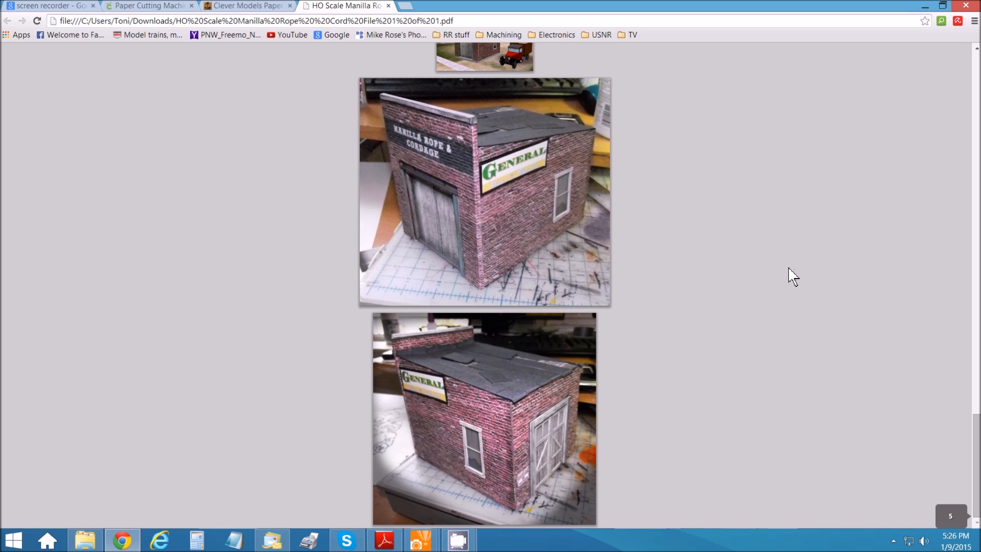
scroll(794, 276, up, 20)
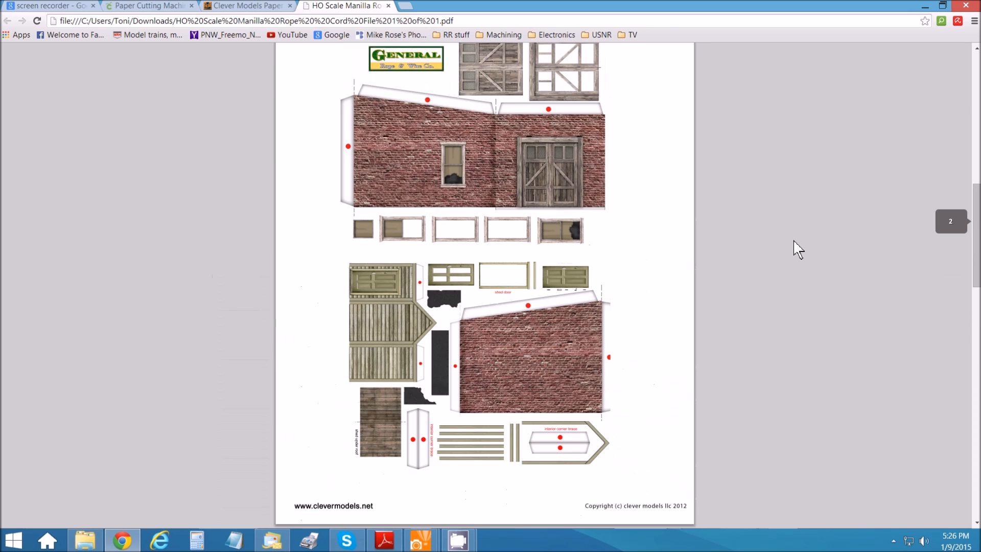
scroll(798, 249, down, 8)
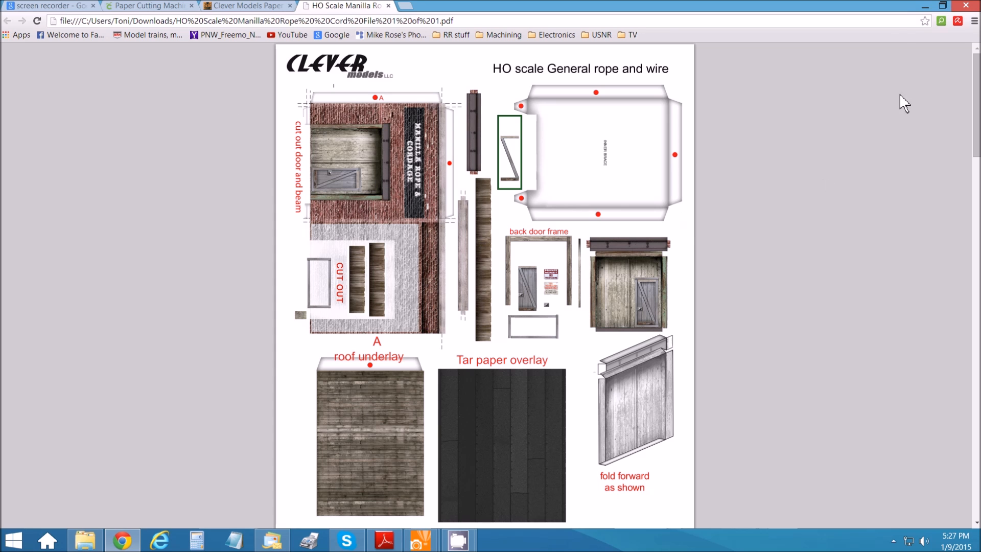
- Leave the browser for the kit PDF in Adobe Reader and set its zoom to 400%
click(965, 6)
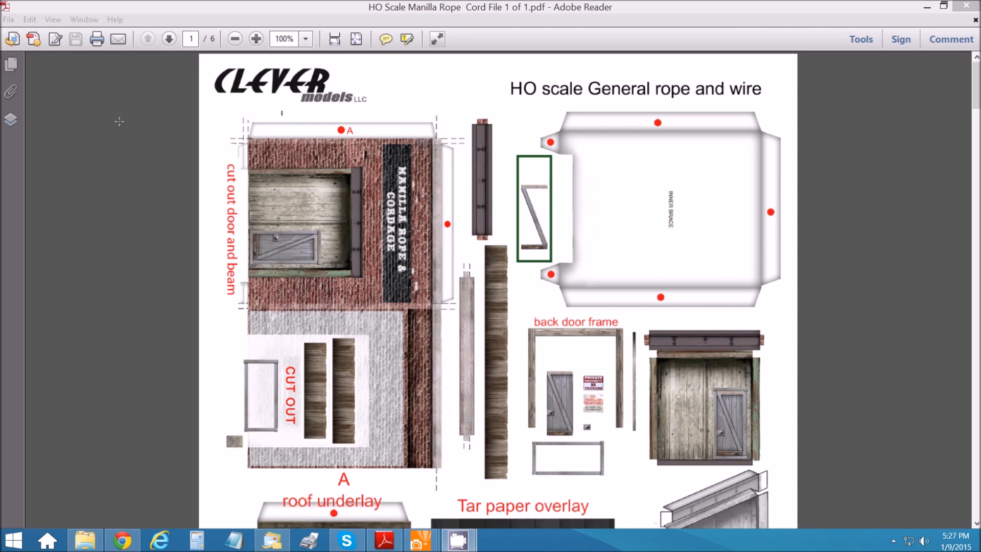
click(305, 39)
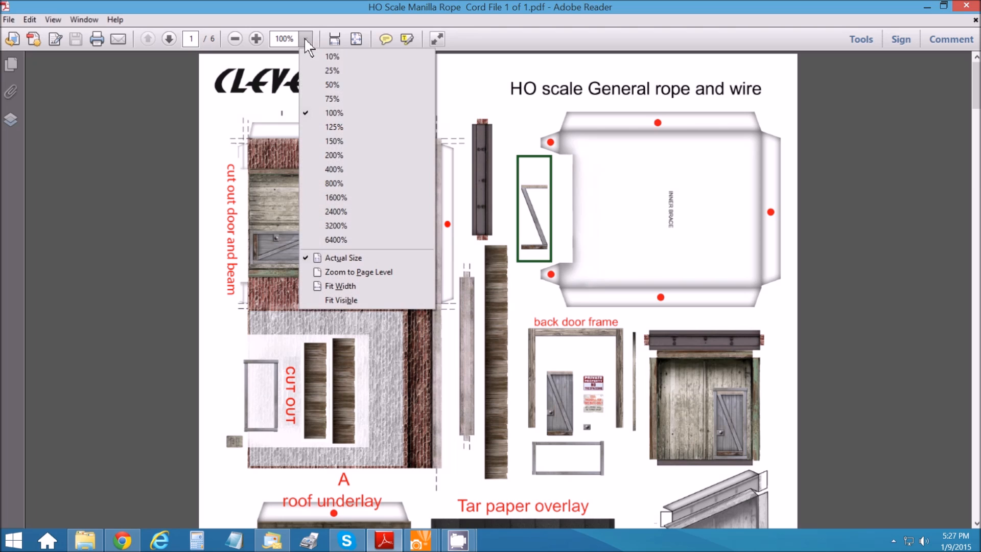
click(353, 180)
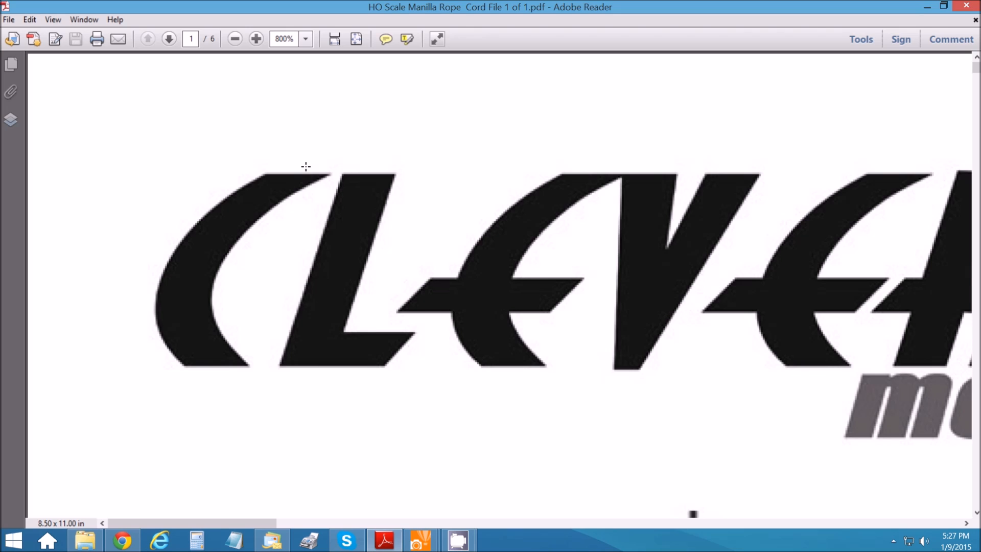
click(305, 39)
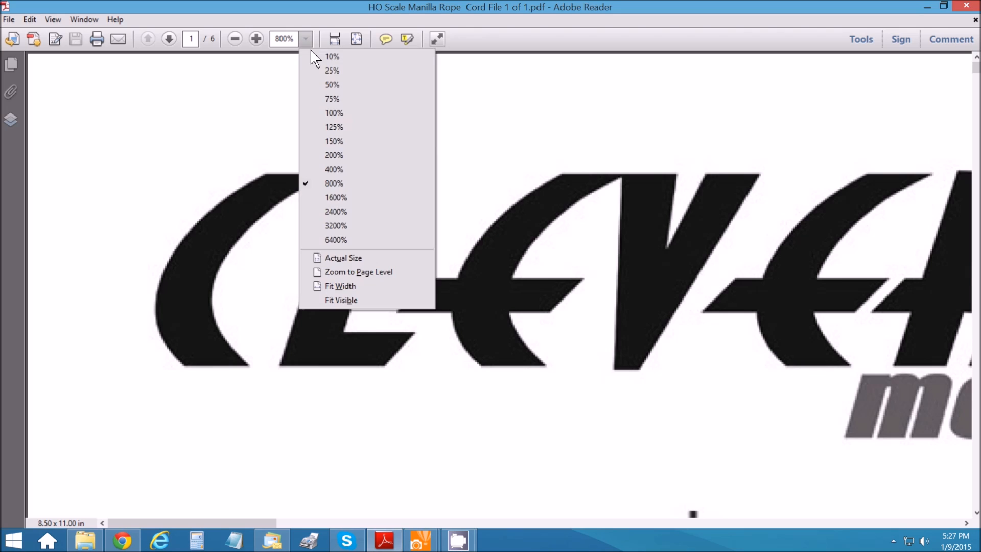
click(325, 169)
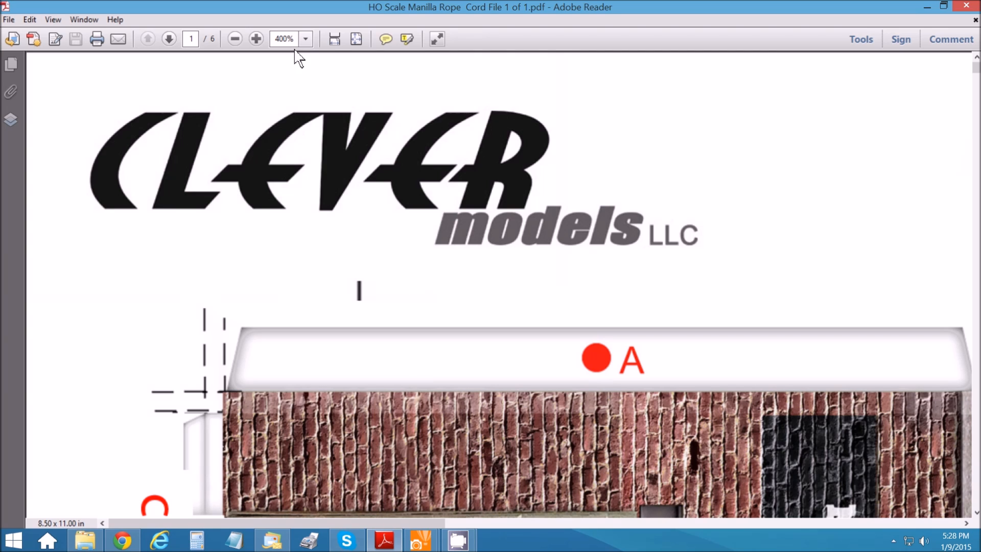
- Take a snapshot of the entire first page of the kit, from its upper-left corner to its lower-right corner
click(30, 20)
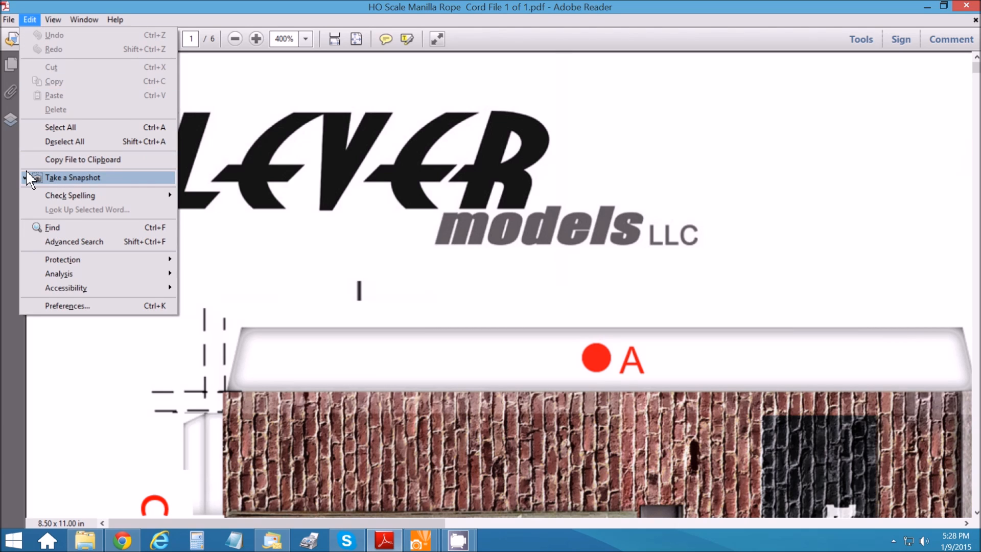
click(65, 177)
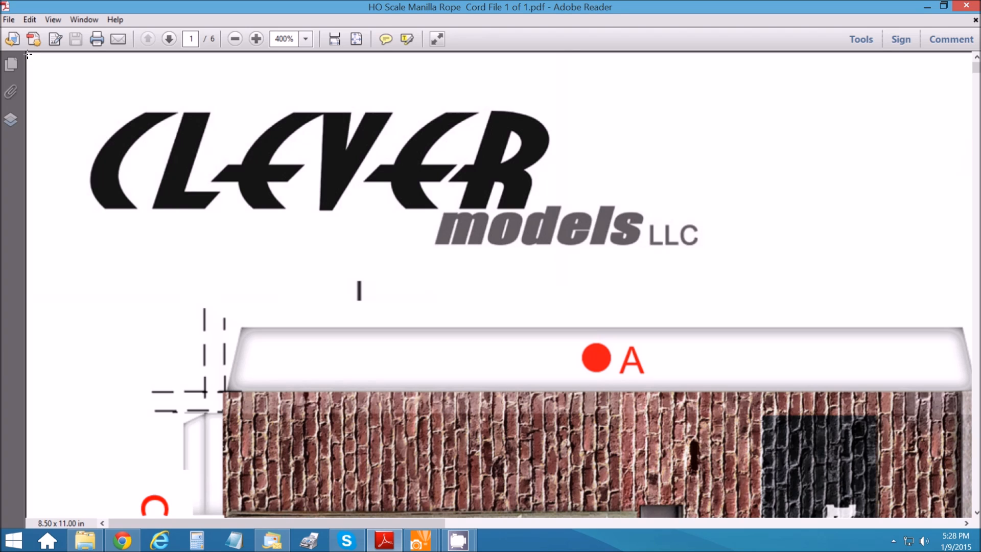
drag(28, 57, 973, 407)
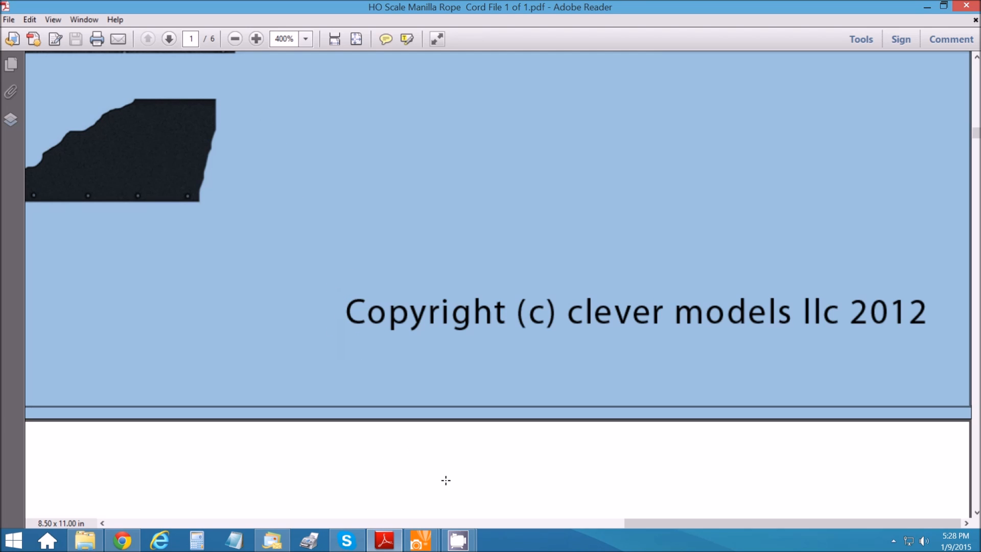
- Switch to Corel PHOTO-PAINT and create a new blank image 8.5 inches wide and 11 inches high at 600 dpi
mouse_move(420, 542)
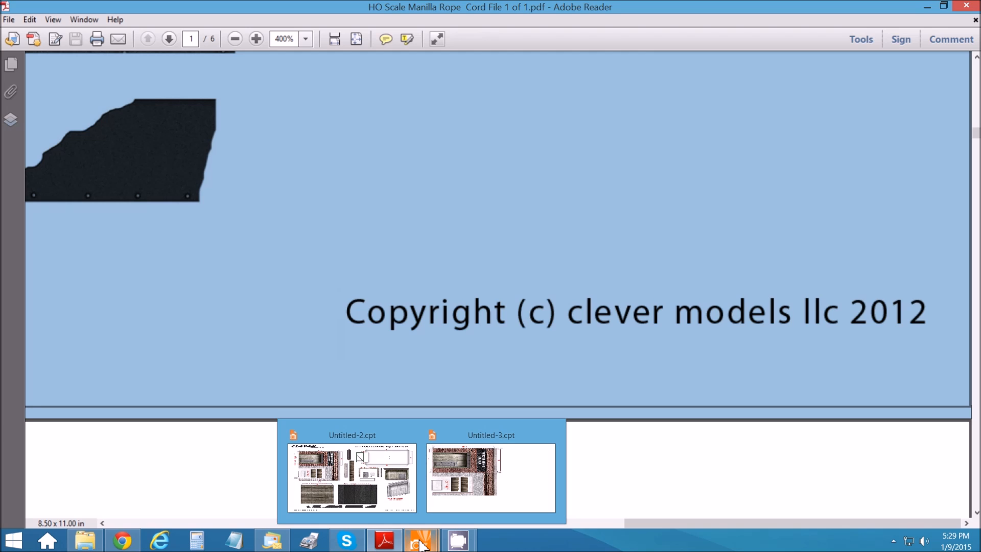
mouse_move(340, 437)
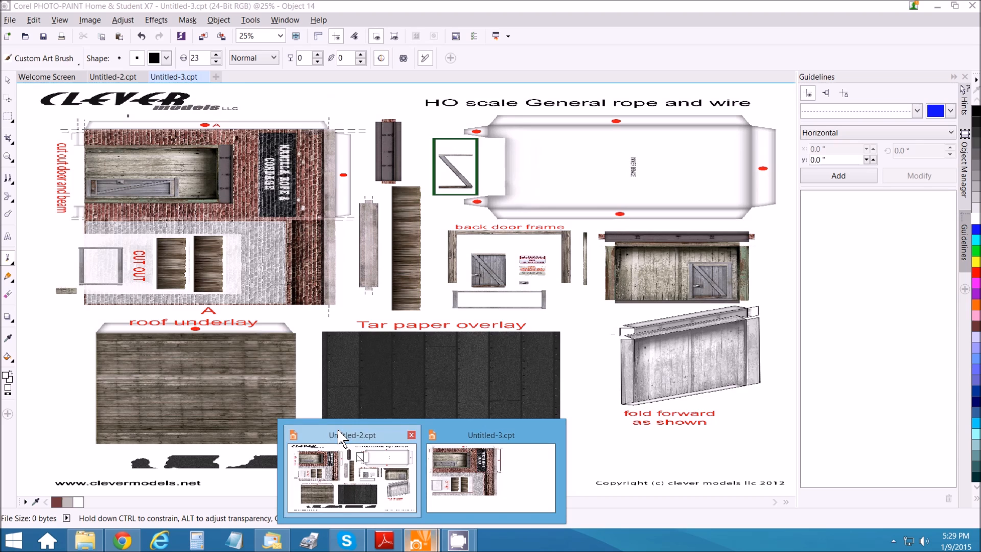
click(339, 438)
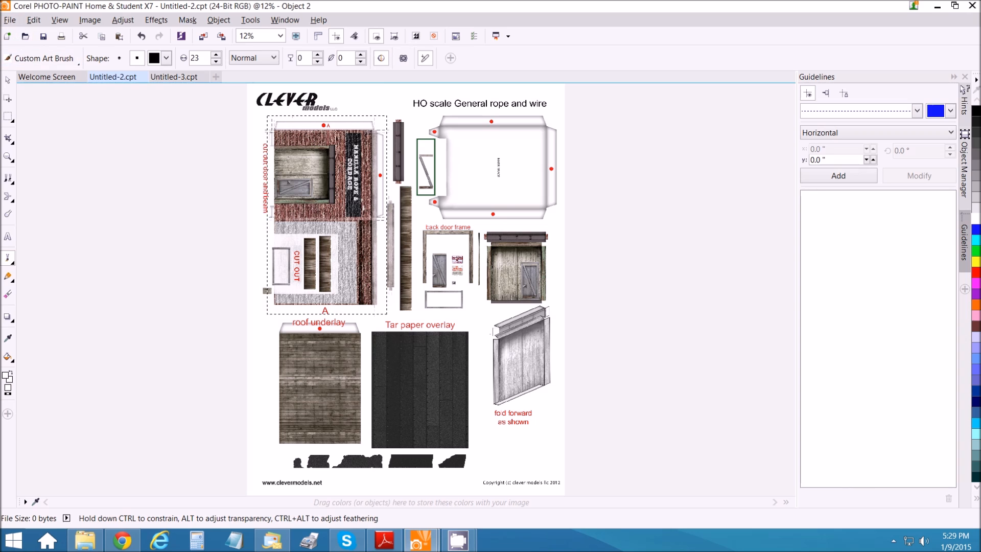
click(9, 22)
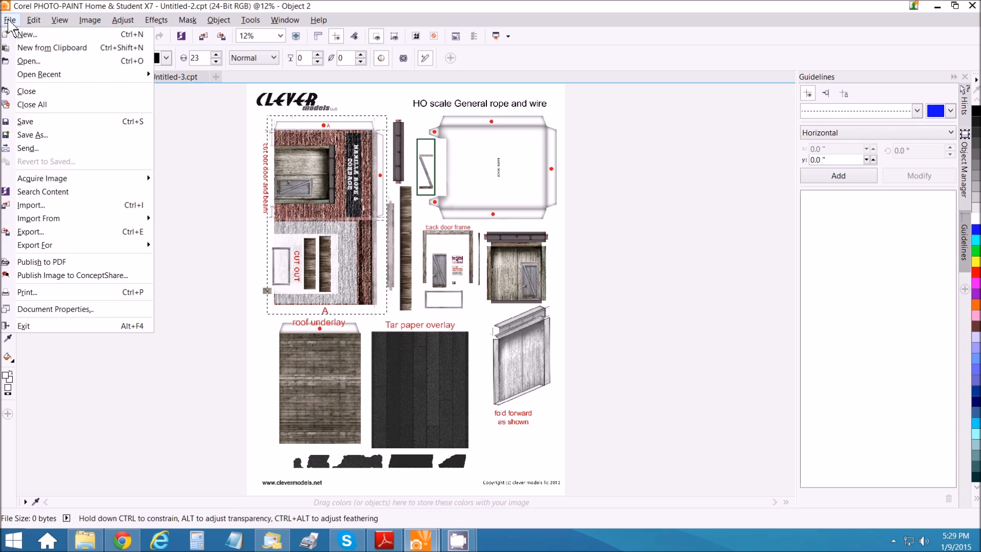
click(16, 34)
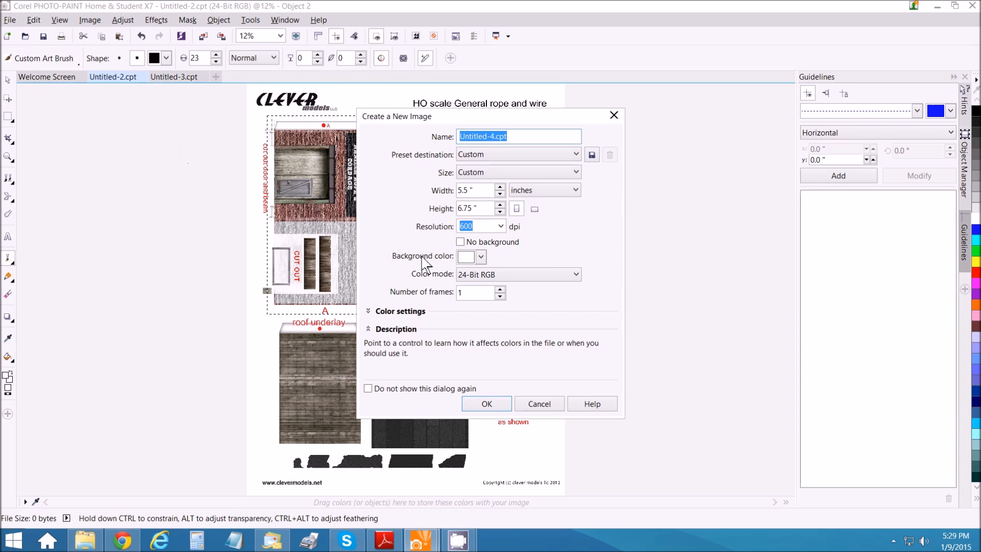
click(467, 190)
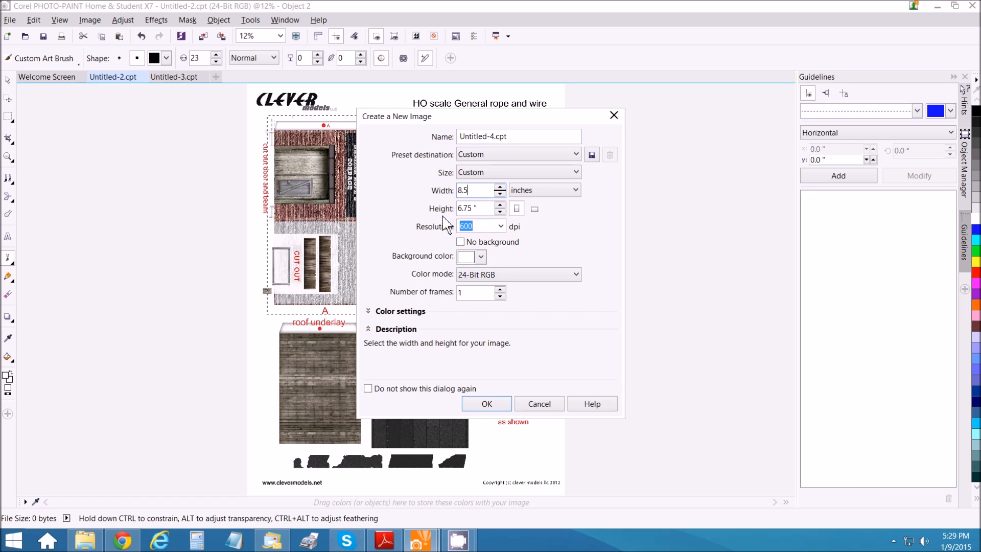
key(Tab)
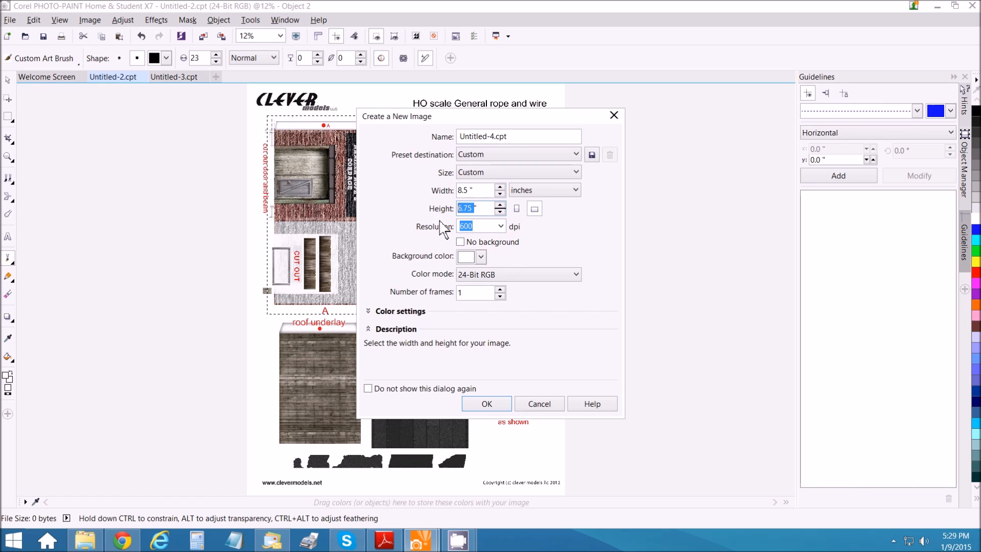
text(11)
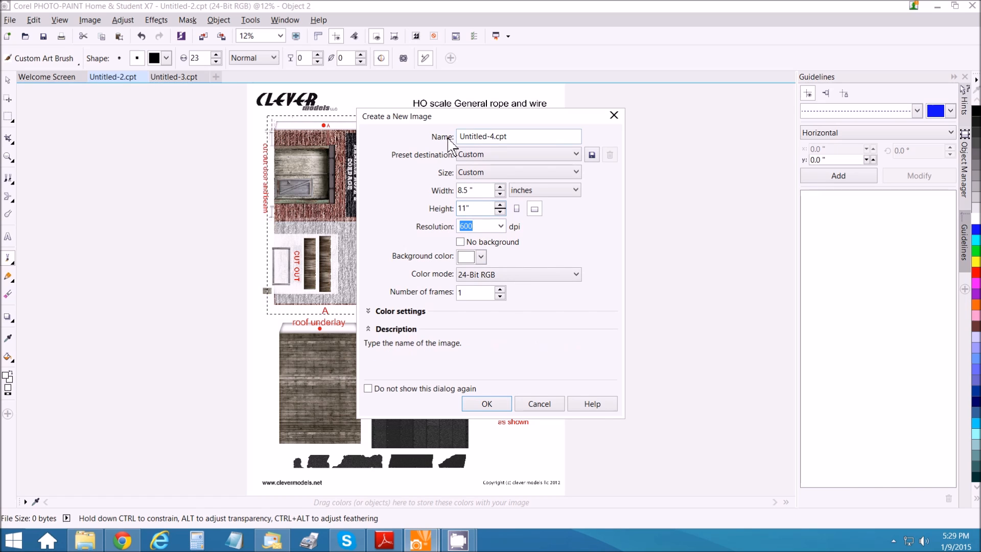
click(483, 403)
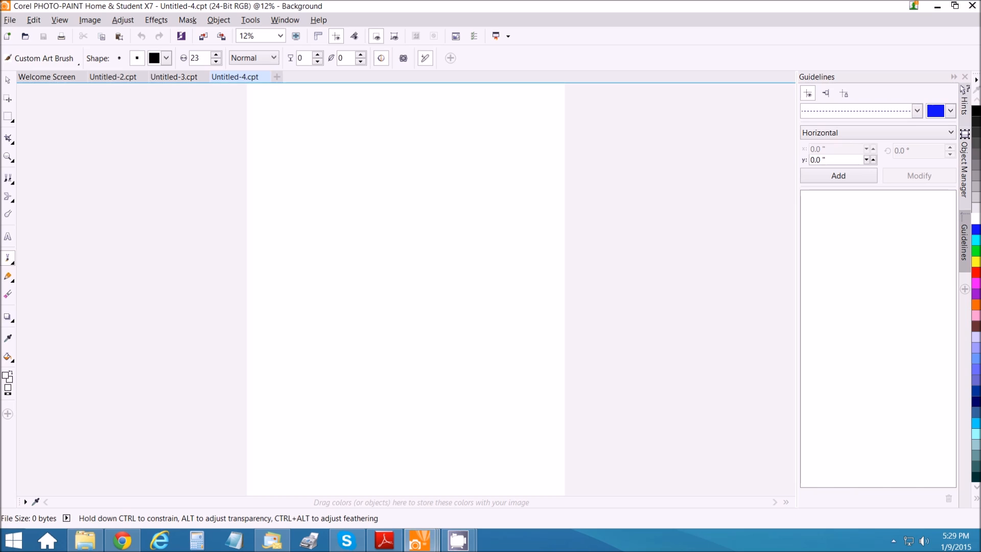
- Paste the page snapshot as a new object and try to stretch it toward the canvas's upper-left corner
click(33, 20)
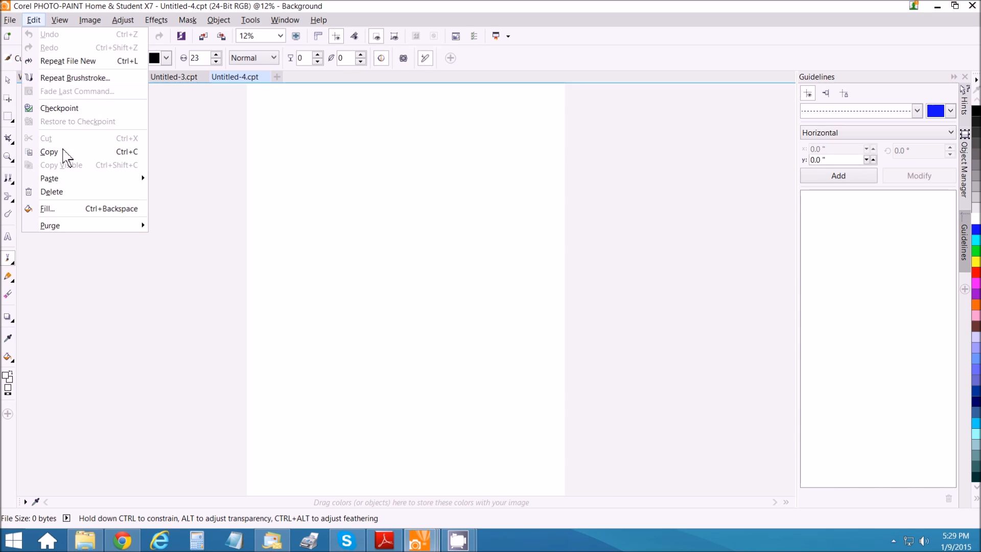
mouse_move(60, 178)
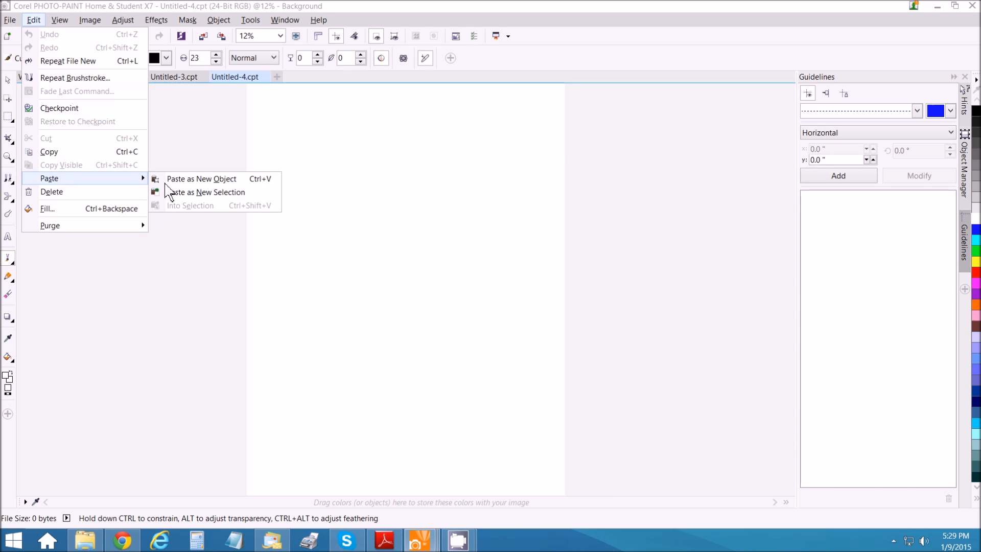
click(201, 178)
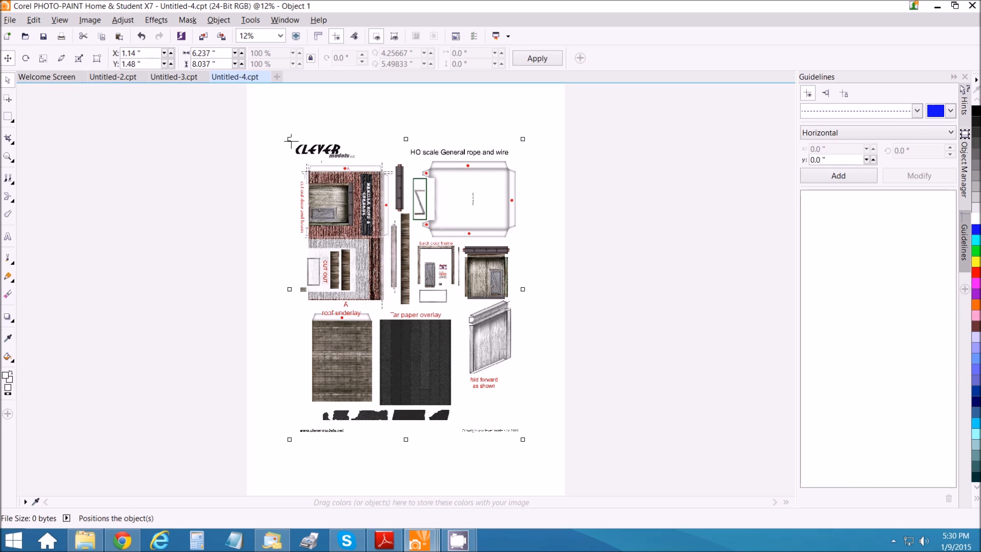
drag(290, 141, 253, 101)
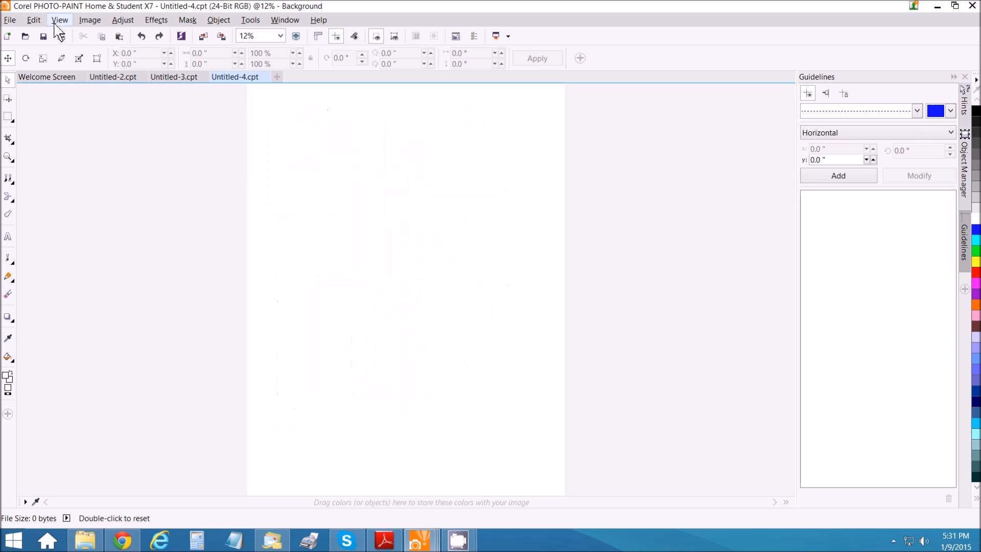
- Paste the page snapshot into the blank 8.5 by 11 inch image again as a new object
click(33, 20)
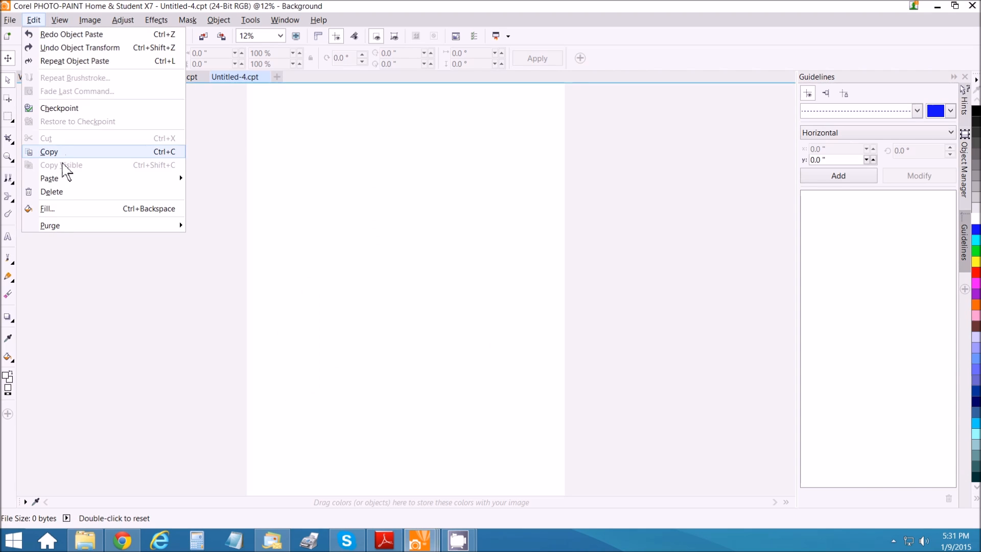
mouse_move(62, 178)
click(240, 179)
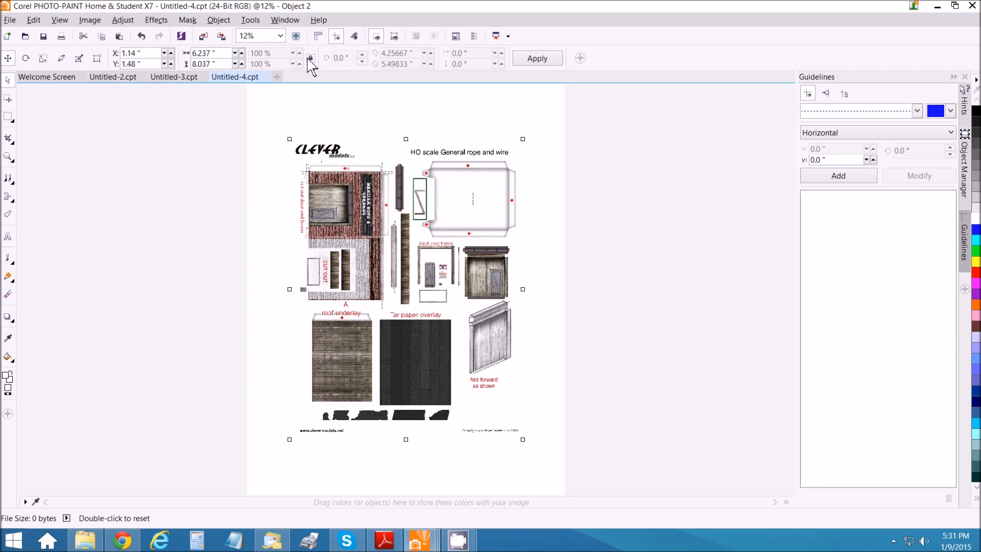
- Resize the pasted page with its proportions locked, entering 11 inches for the height and finally 8.5 inches for the width
drag(213, 64, 176, 81)
text(11)
key(Return)
drag(213, 55, 185, 54)
text(8.5)
key(Return)
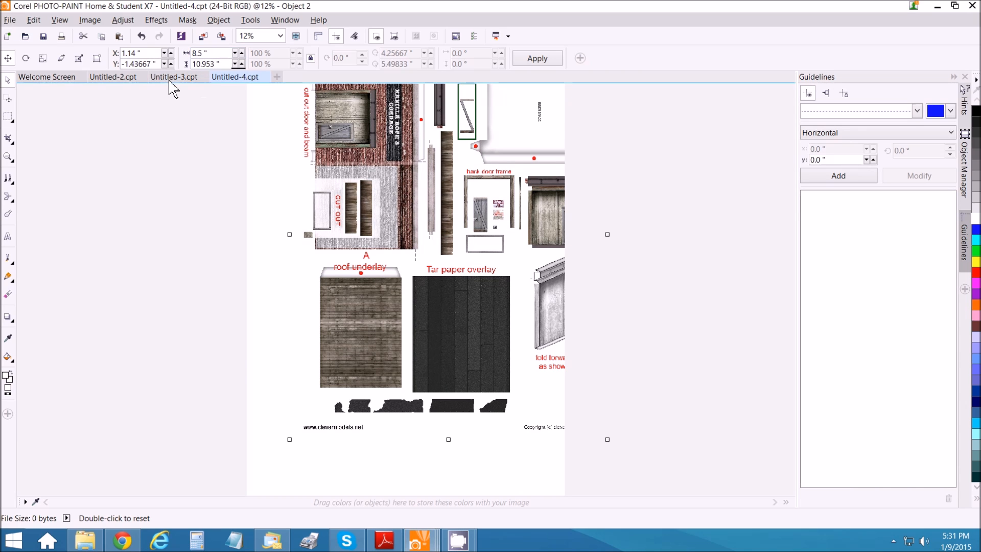
- Position the pasted page at X 0 and Y 0 so it aligns with the canvas's upper-left corner
click(141, 54)
text(0)
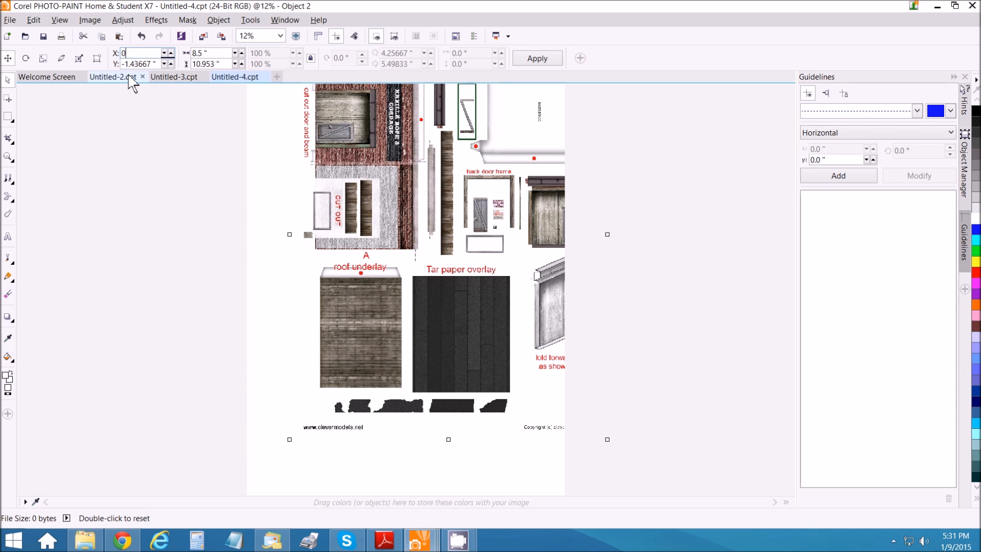
click(153, 65)
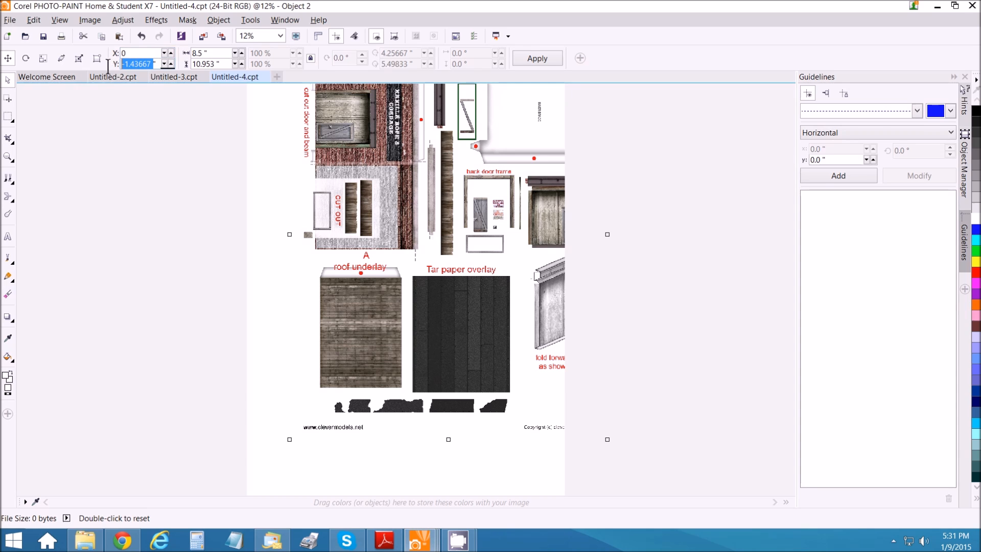
text(0)
key(Return)
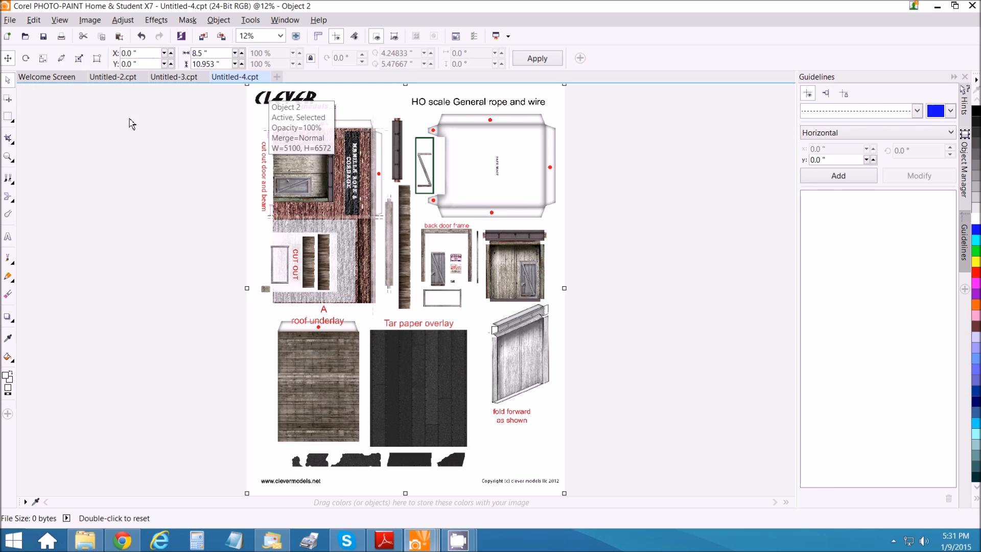
- Switch to Untitled-2.cpt and create a new blank image 5.5 inches wide and 6.75 inches high at 600 dpi
click(112, 81)
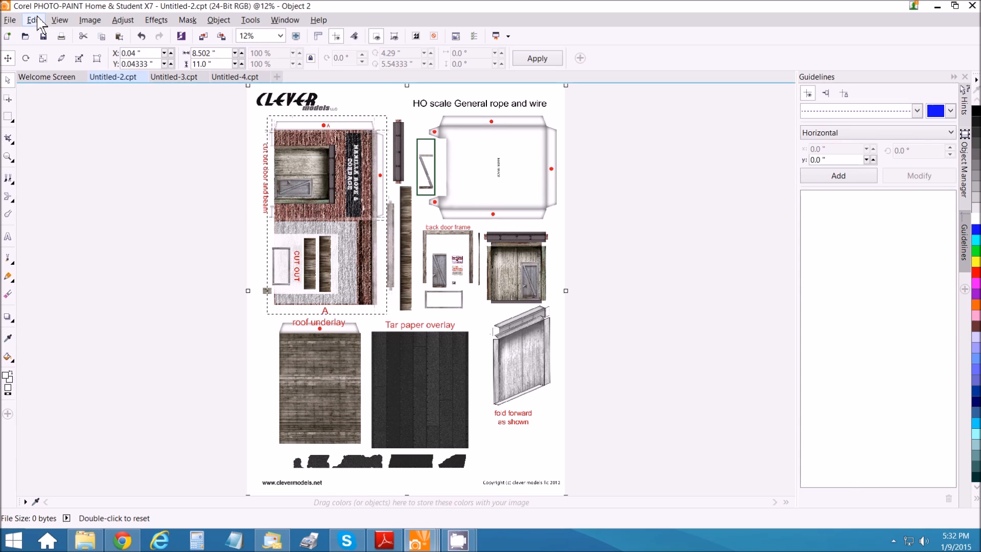
click(11, 20)
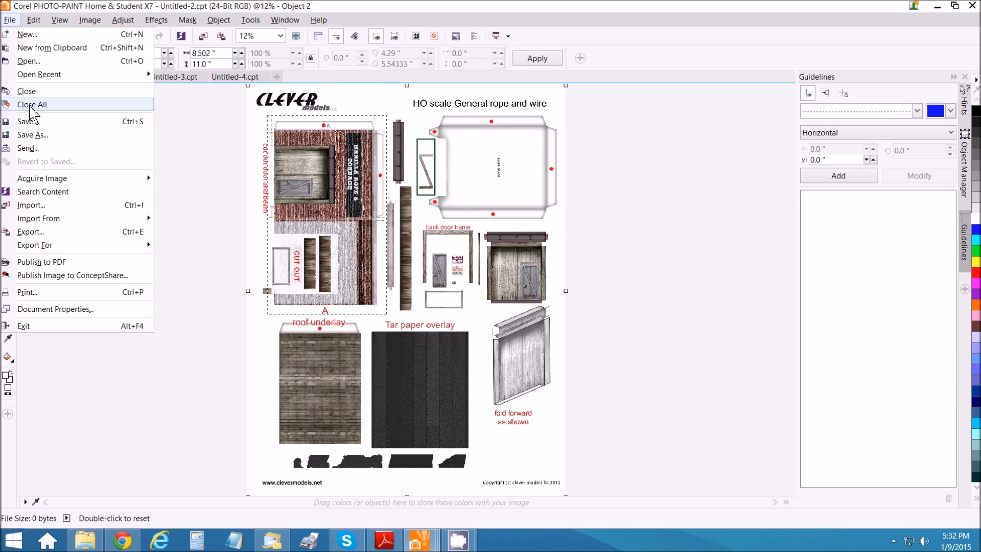
click(26, 34)
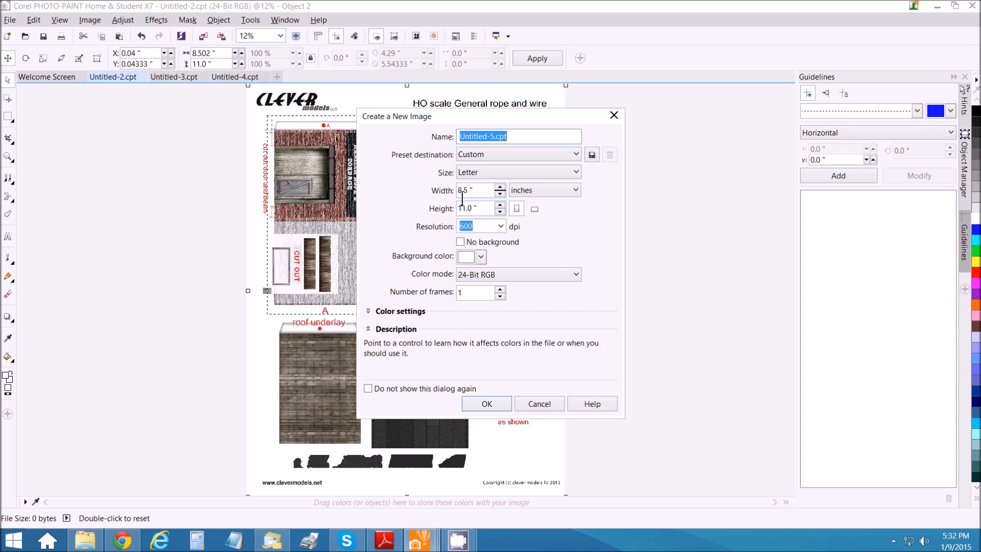
double_click(462, 193)
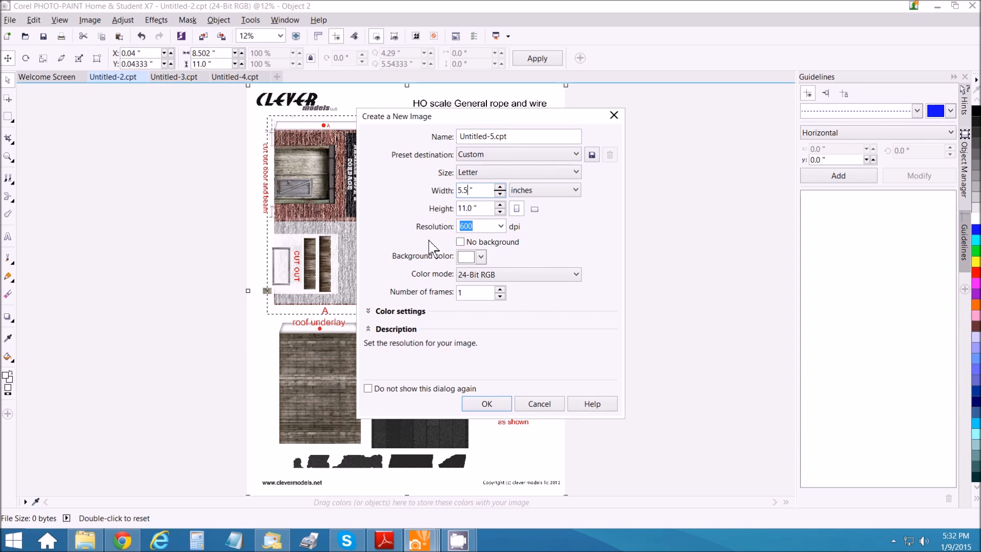
double_click(475, 208)
text(6.75)
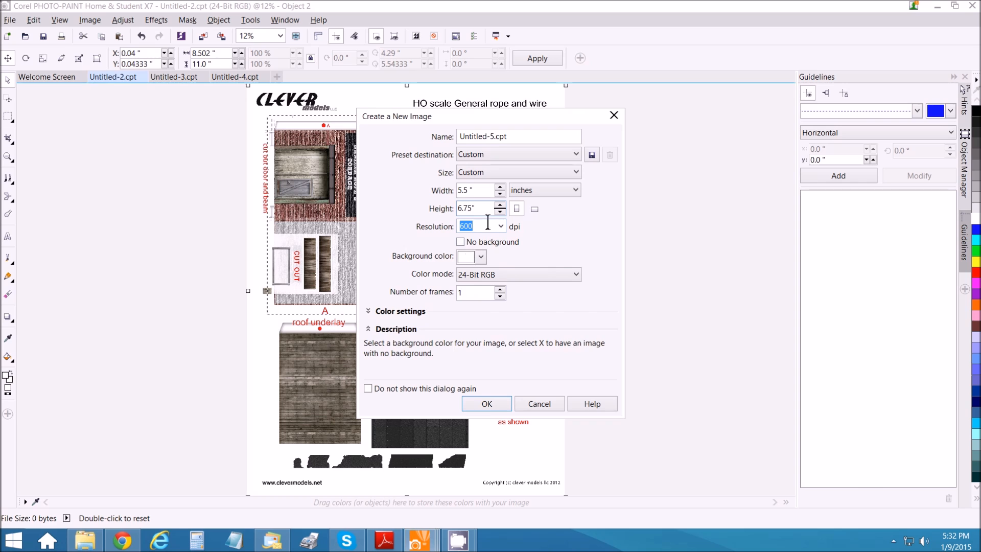
click(486, 404)
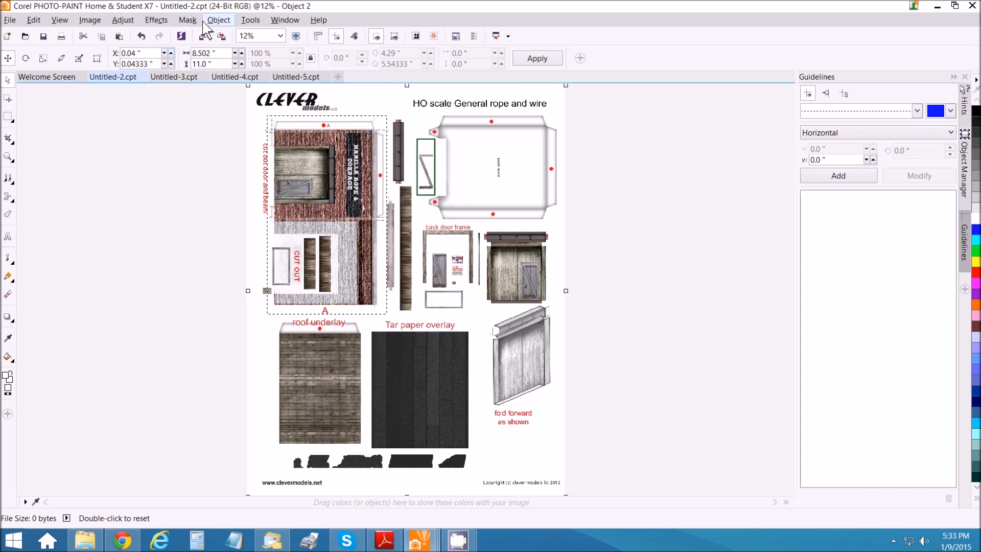
- Remove the existing mask in Untitled-2.cpt and draw a rectangular mask about 3.17 by 5.07 inches around brick wall part A
click(187, 20)
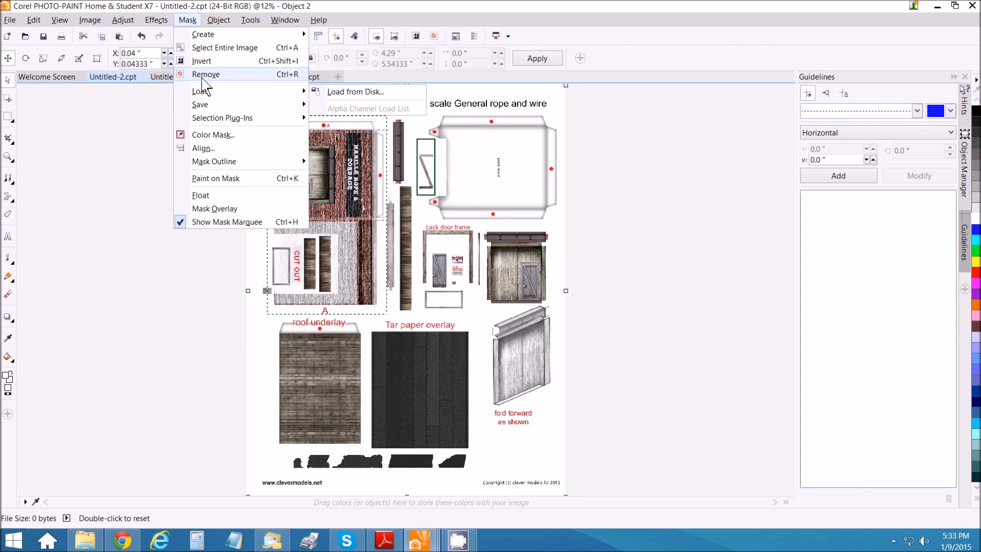
click(203, 77)
click(7, 118)
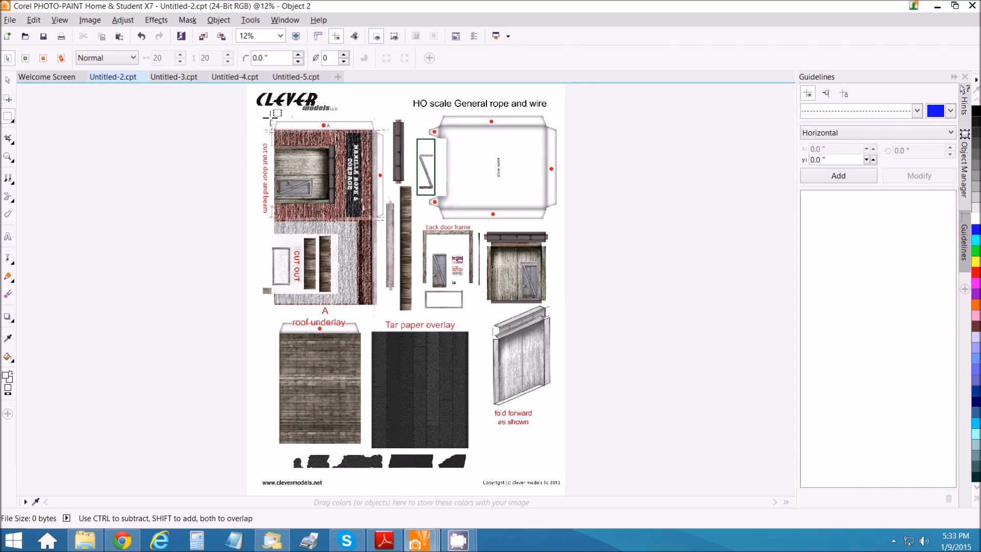
drag(267, 117, 346, 259)
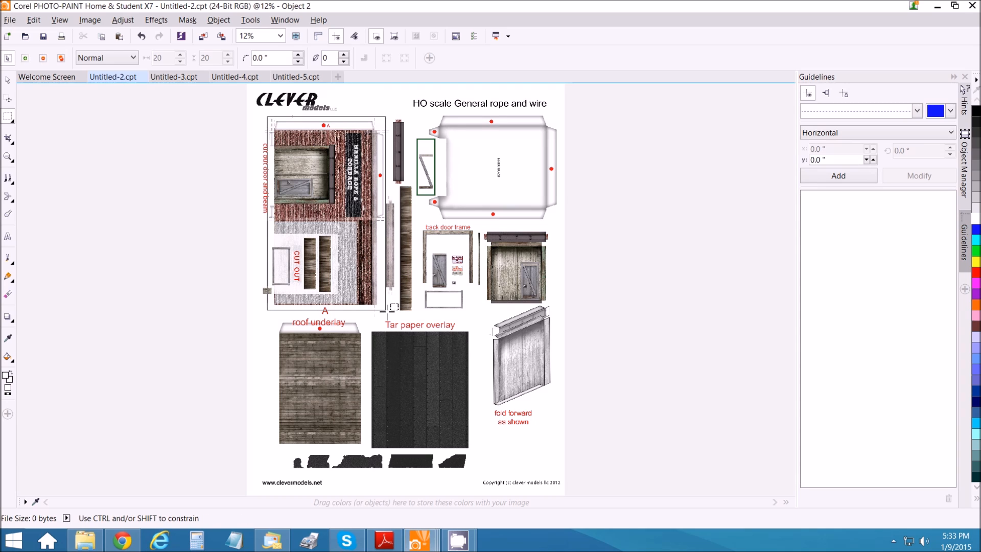
drag(386, 309, 387, 306)
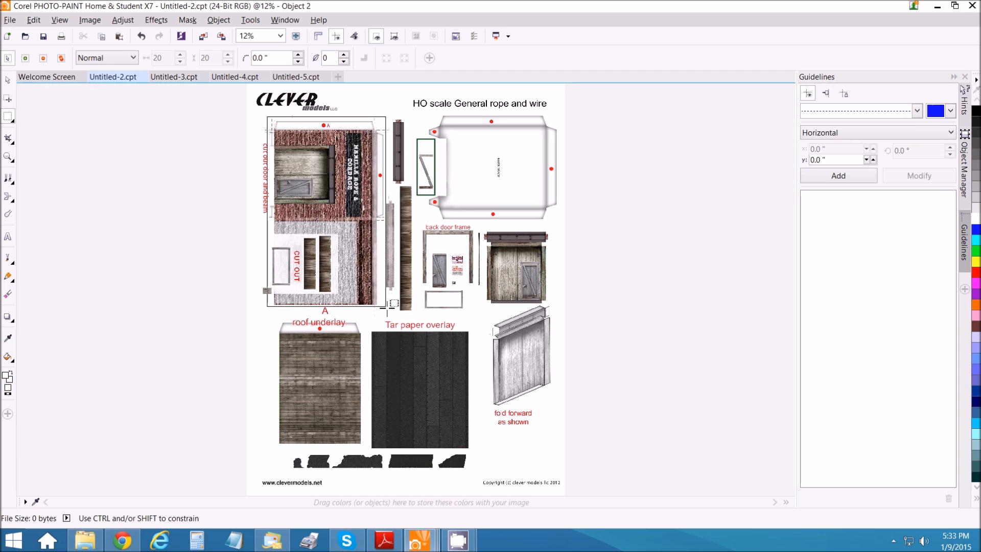
drag(387, 309, 387, 309)
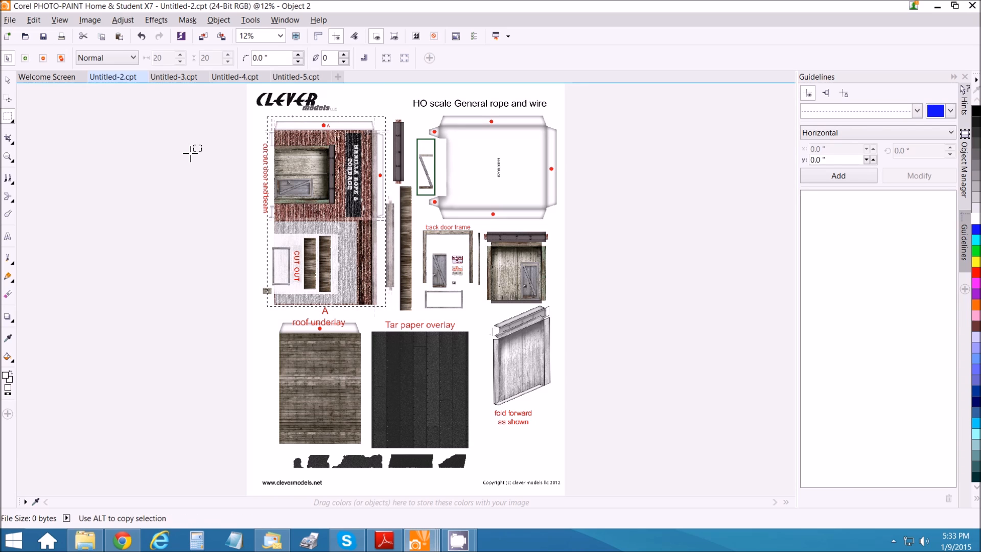
- Copy the masked wall part into Untitled-5.cpt as a new object and move it to about X 0.28, Y 0.19 inches
click(34, 20)
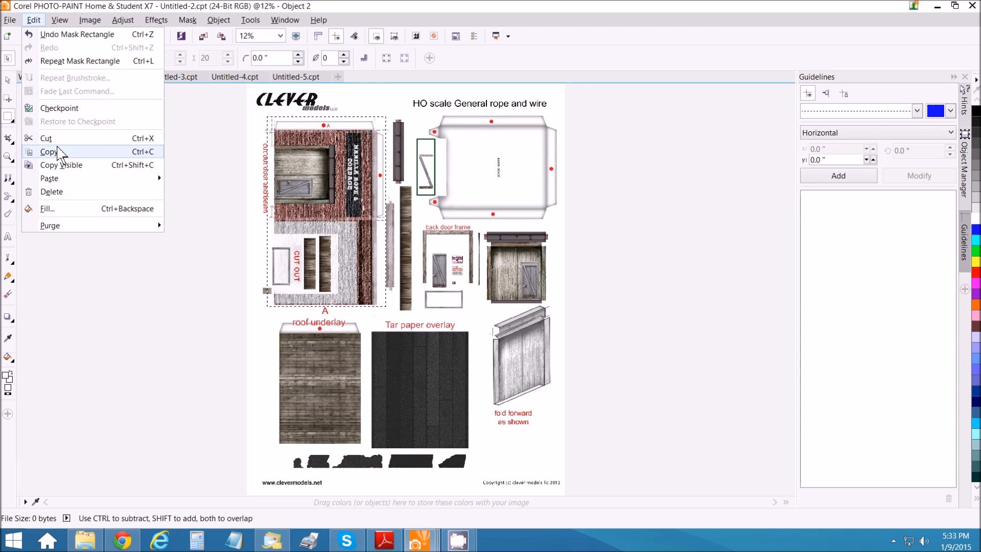
click(49, 152)
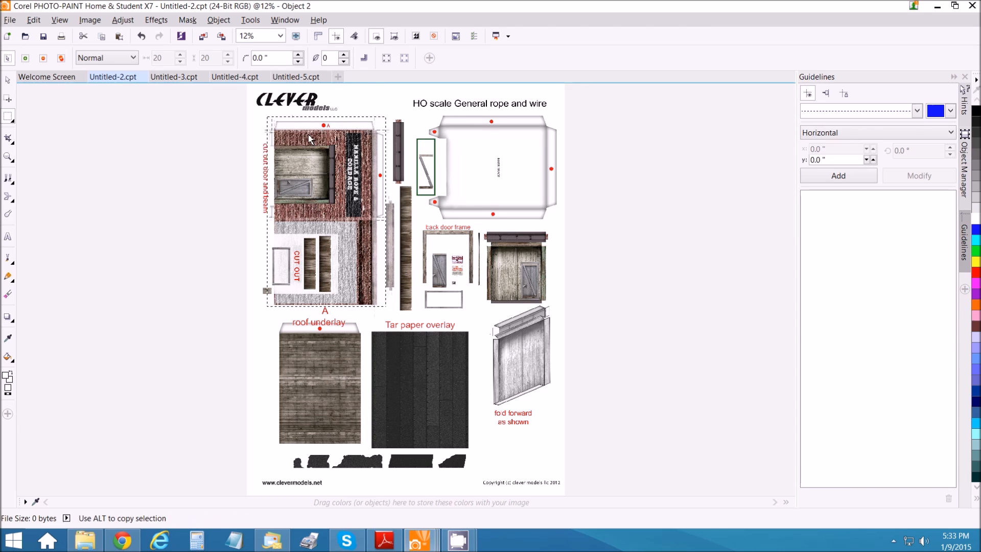
click(300, 77)
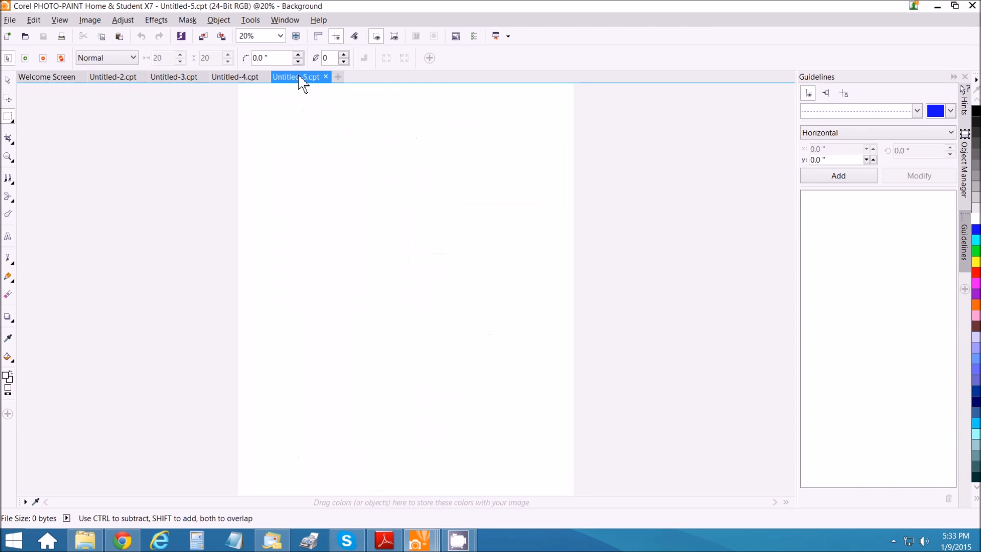
click(34, 20)
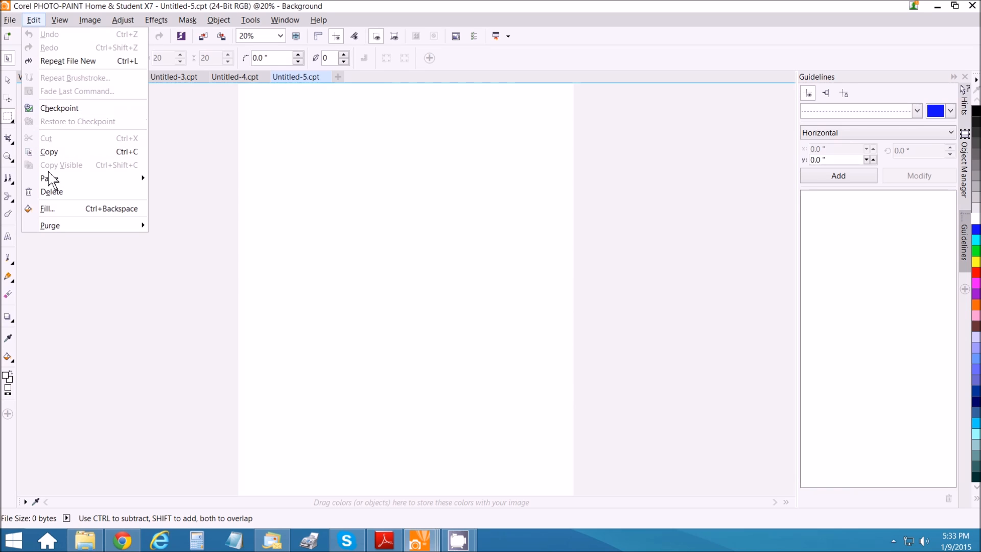
mouse_move(50, 179)
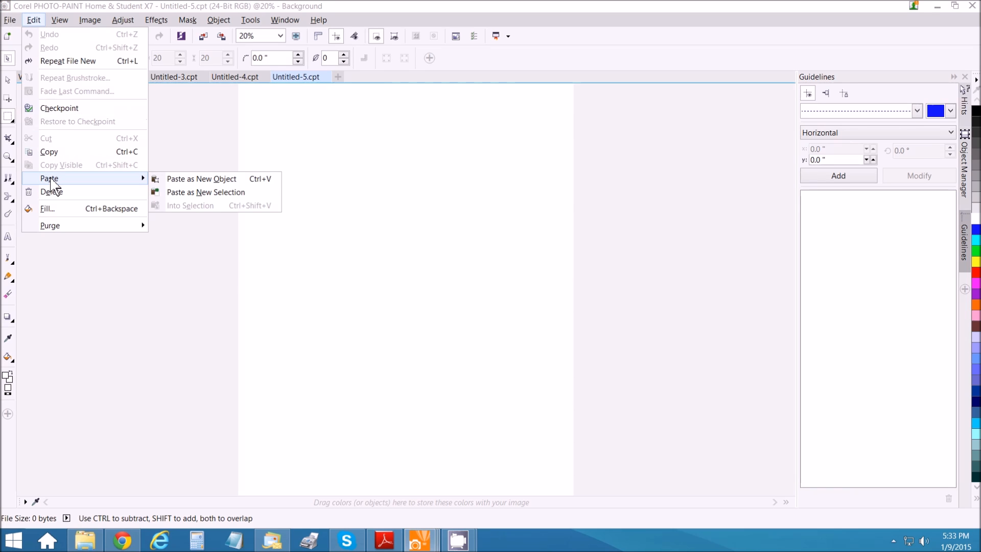
click(195, 183)
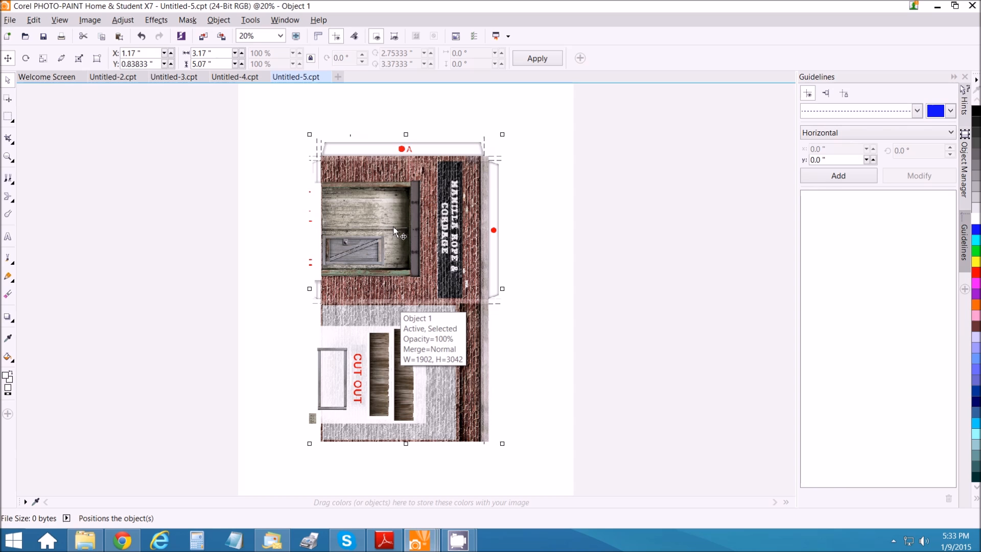
drag(398, 223, 344, 180)
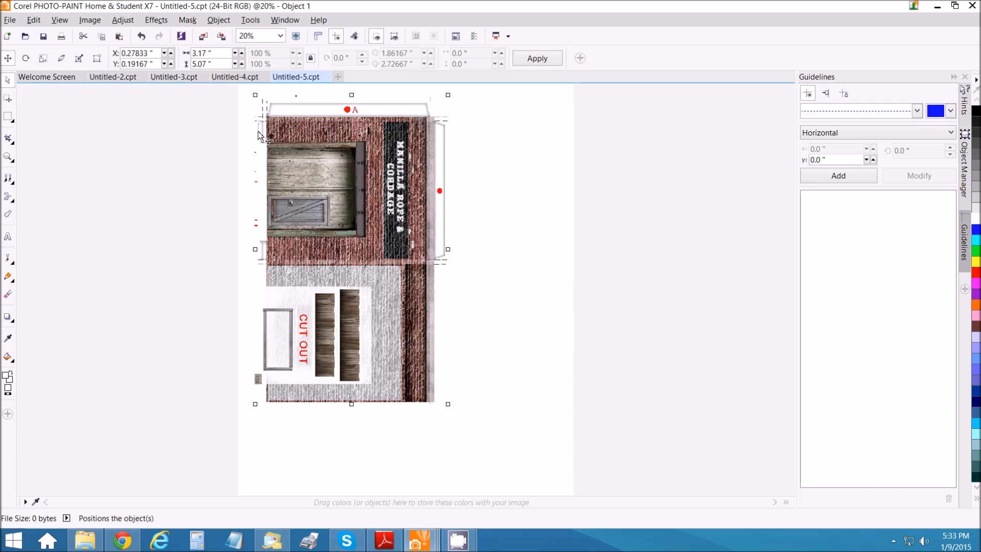
- Examine the pasted wall part up close, from its upper tab and dashed fold marks down to its lower edge
scroll(228, 143, up, 3)
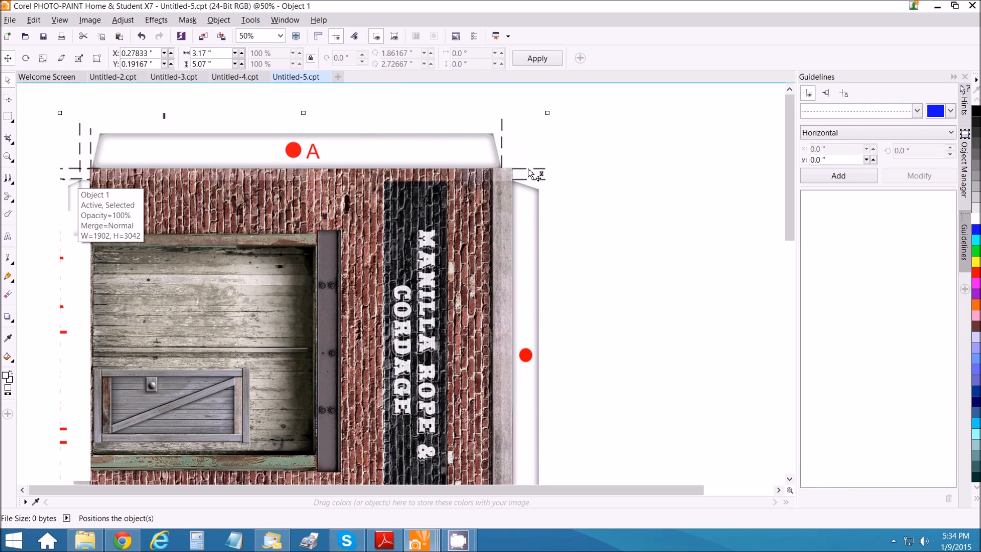
drag(790, 235, 799, 367)
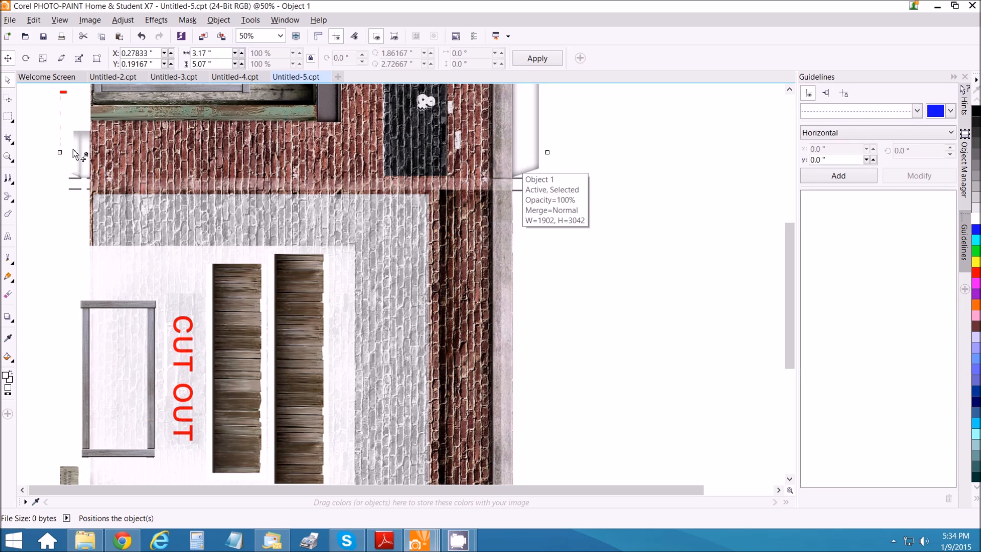
drag(789, 321, 813, 416)
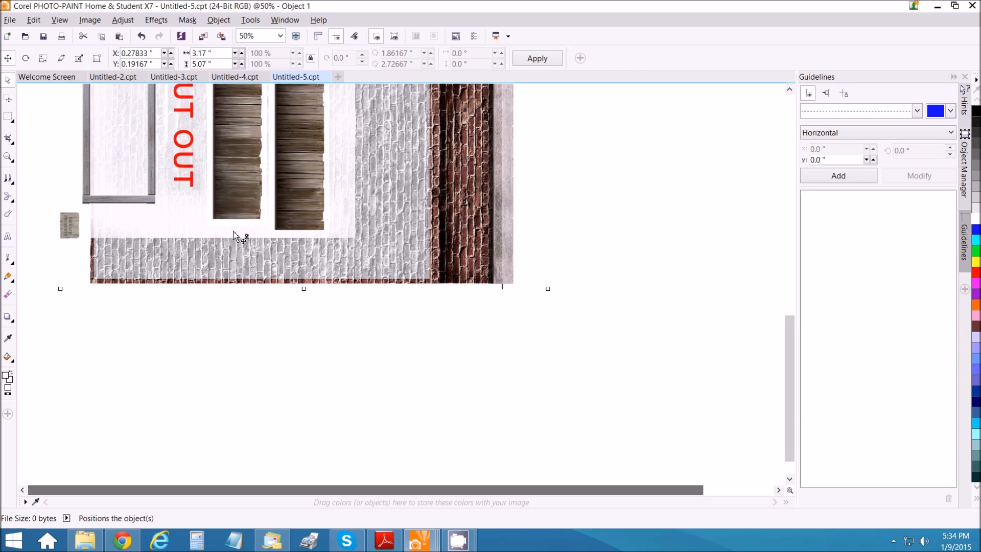
drag(790, 372, 791, 300)
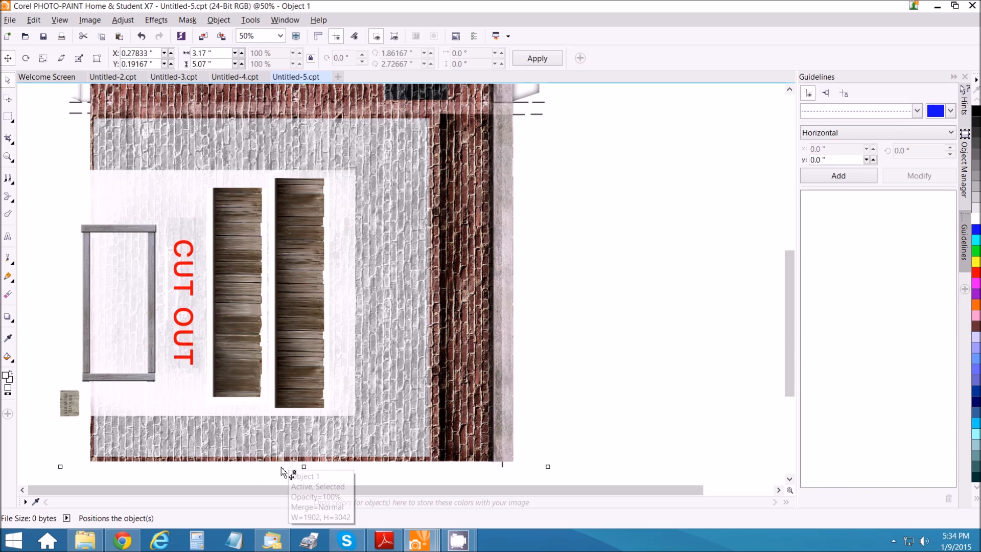
- Sample the dark red brick colour at the wall part's lower edge as the foreground colour
scroll(281, 471, up, 2)
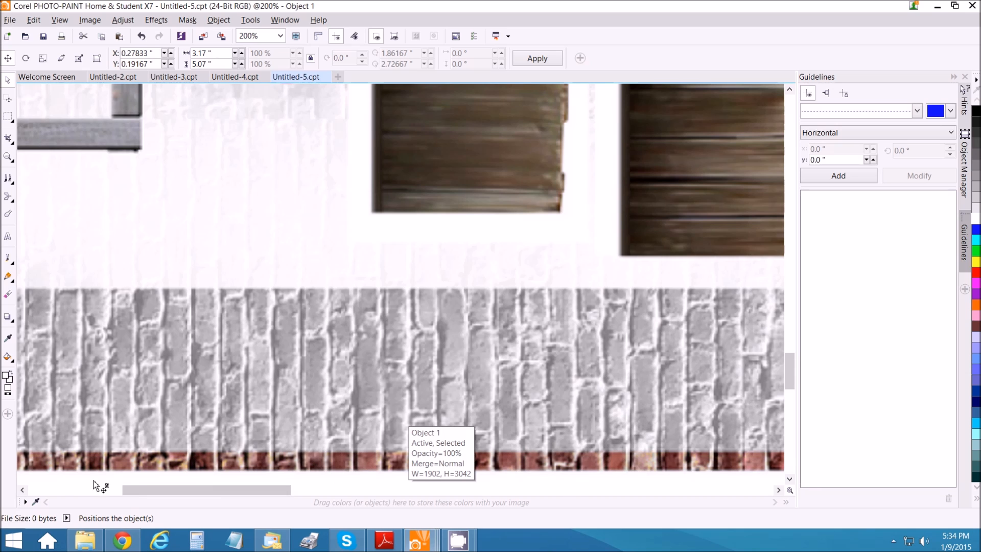
drag(148, 492, 104, 497)
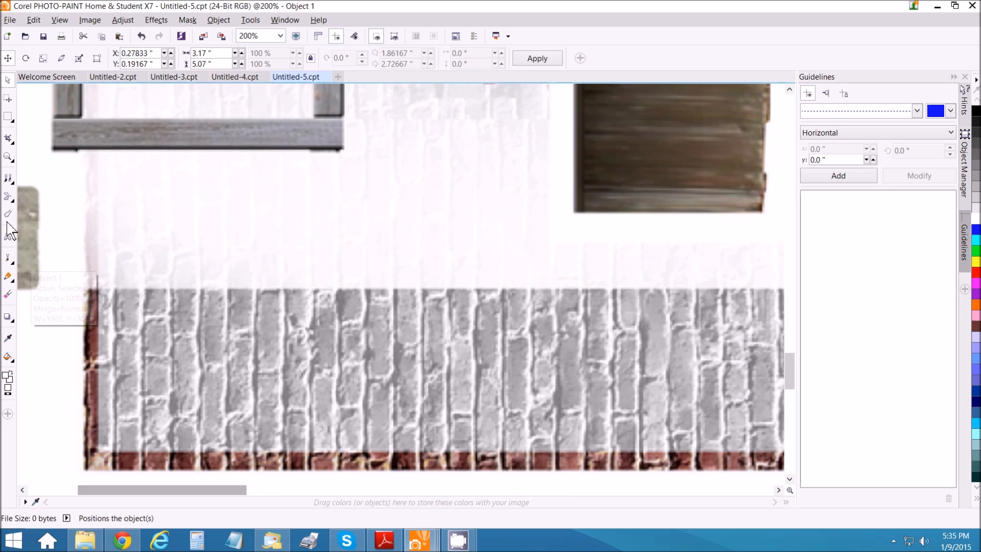
click(8, 339)
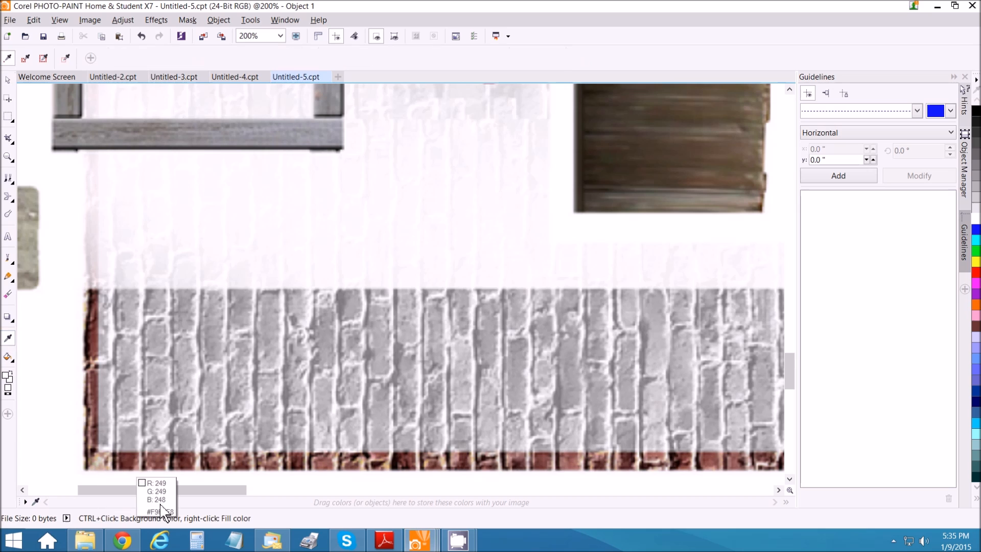
click(176, 462)
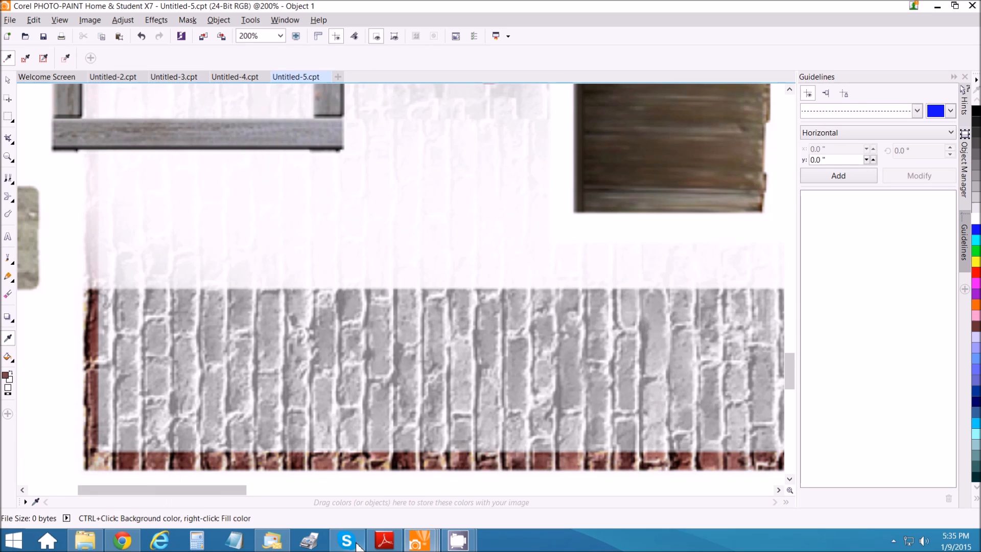
- Draw a joined line with outline width 2 along the wall part's lower edge and a short way up its right edge
click(8, 278)
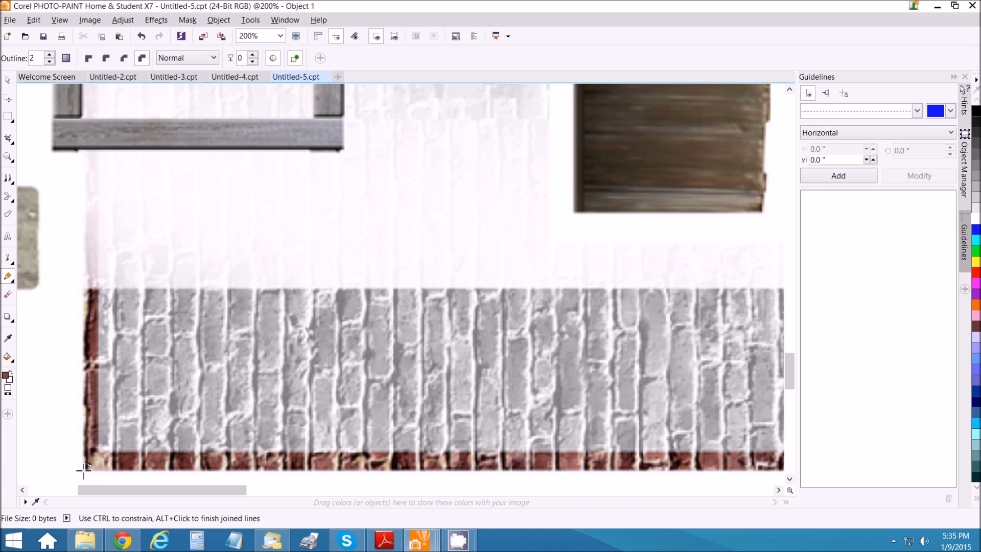
mouse_move(85, 470)
mouse_down()
mouse_move(672, 478)
mouse_move(887, 401)
mouse_move(949, 403)
mouse_move(564, 430)
mouse_move(941, 429)
mouse_move(861, 425)
mouse_move(869, 434)
mouse_move(837, 425)
mouse_move(519, 416)
mouse_move(937, 421)
mouse_move(681, 429)
mouse_move(501, 416)
mouse_move(508, 407)
mouse_move(963, 419)
mouse_move(926, 434)
mouse_move(771, 418)
mouse_move(681, 429)
mouse_move(939, 435)
mouse_move(646, 416)
mouse_move(711, 407)
mouse_move(611, 205)
mouse_up()
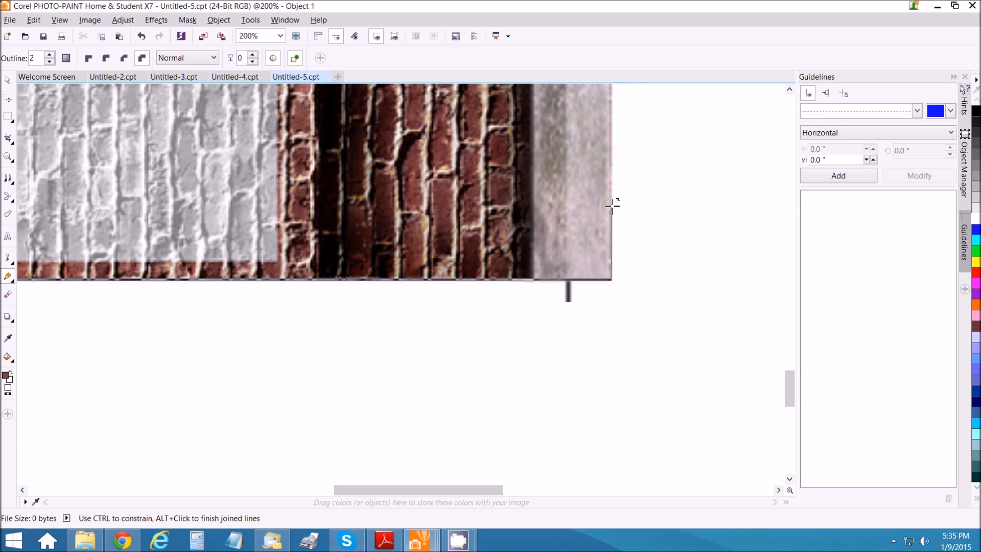
drag(612, 205, 613, 204)
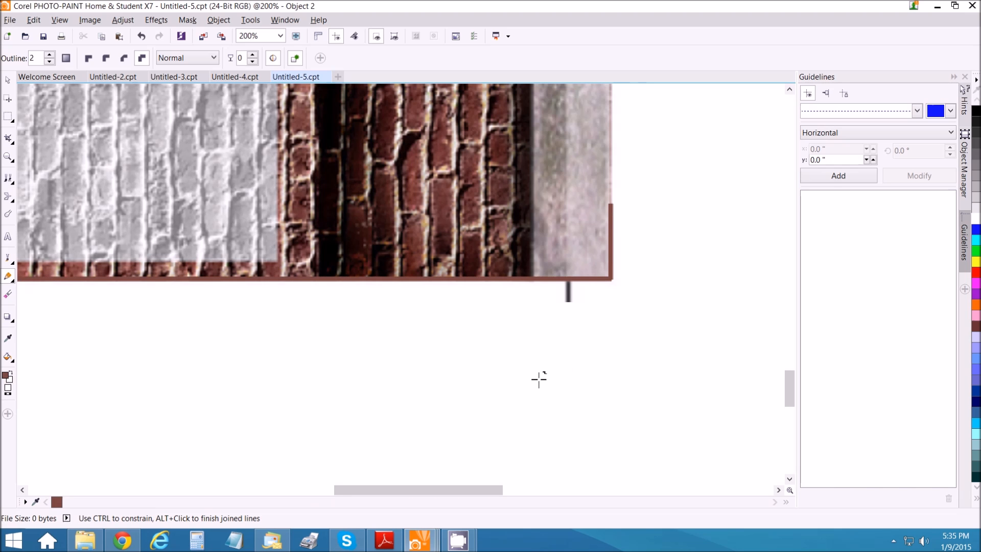
- Check the new brick-coloured line and the whole wall part, and look at the full kit page in Untitled-2.cpt
drag(391, 490, 120, 462)
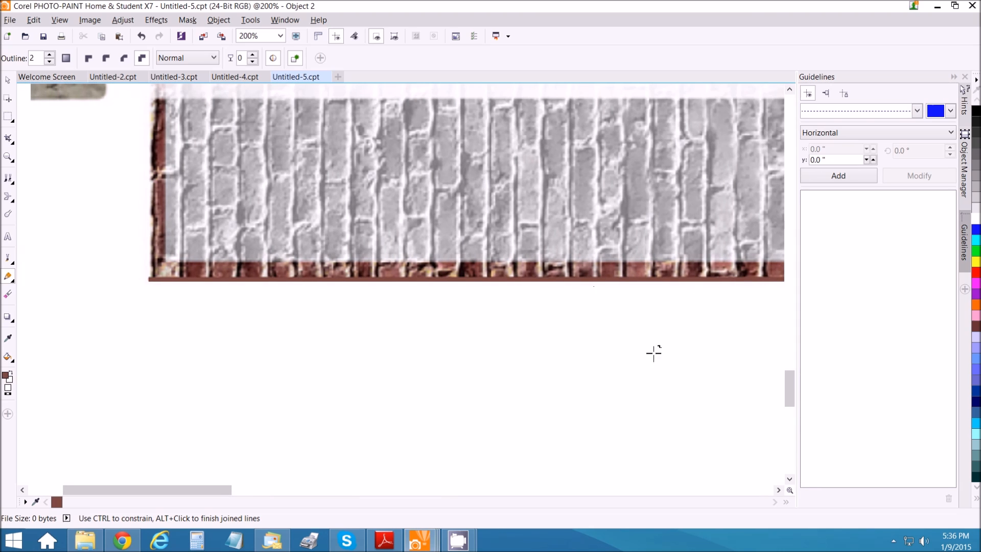
scroll(276, 295, down, 3)
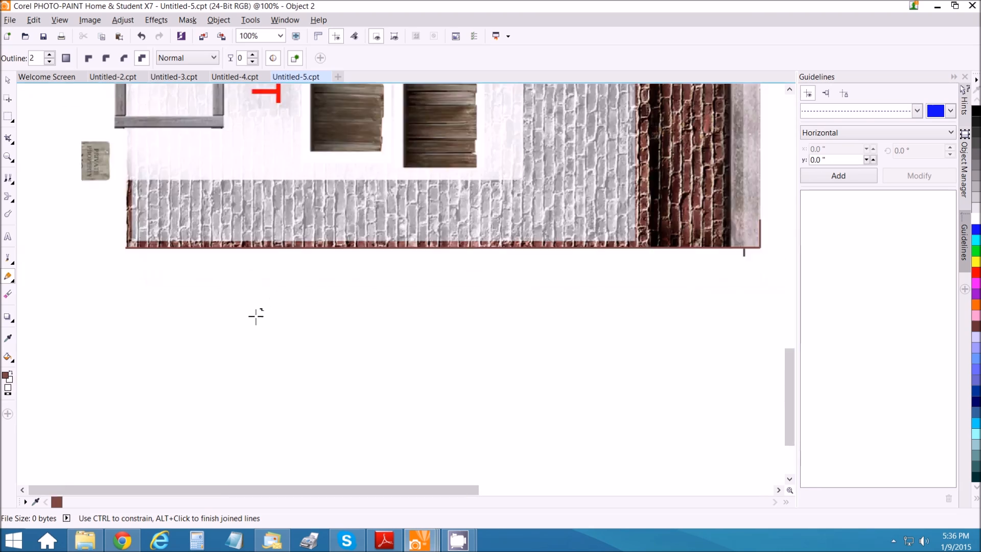
scroll(235, 234, down, 1)
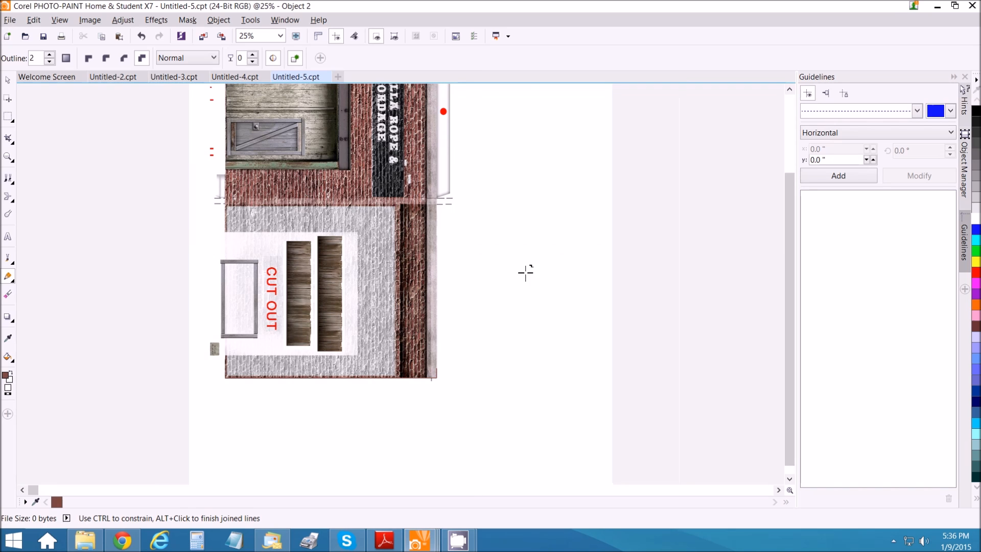
drag(785, 328, 804, 241)
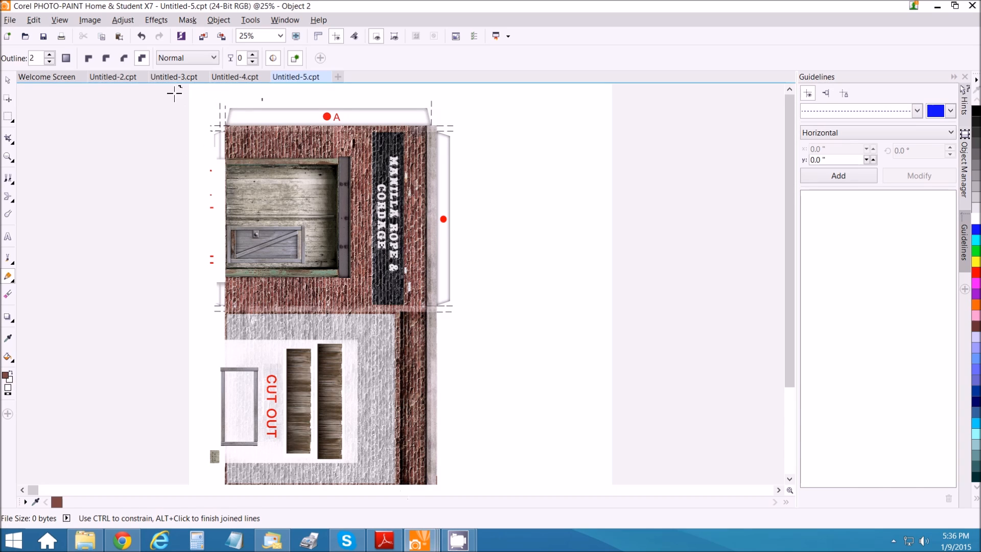
click(104, 79)
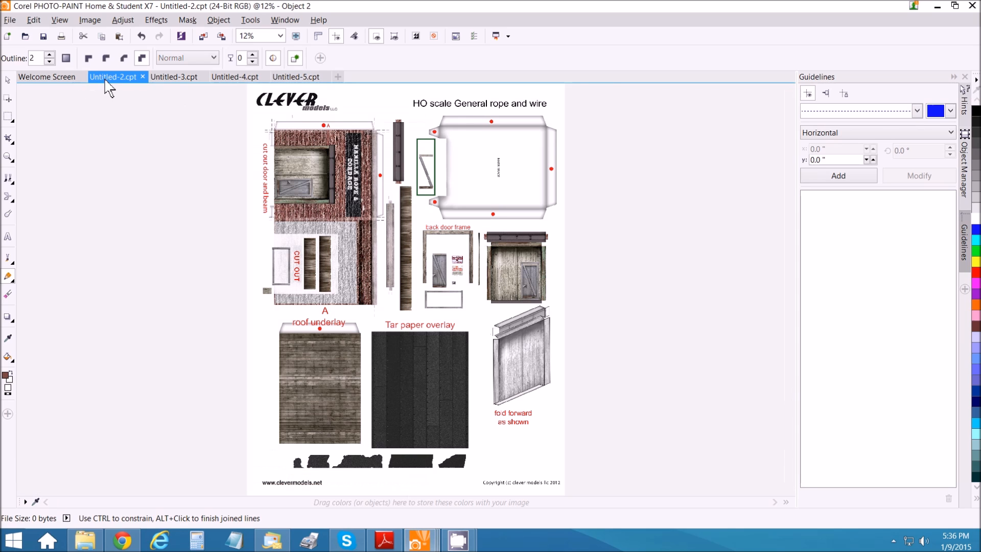
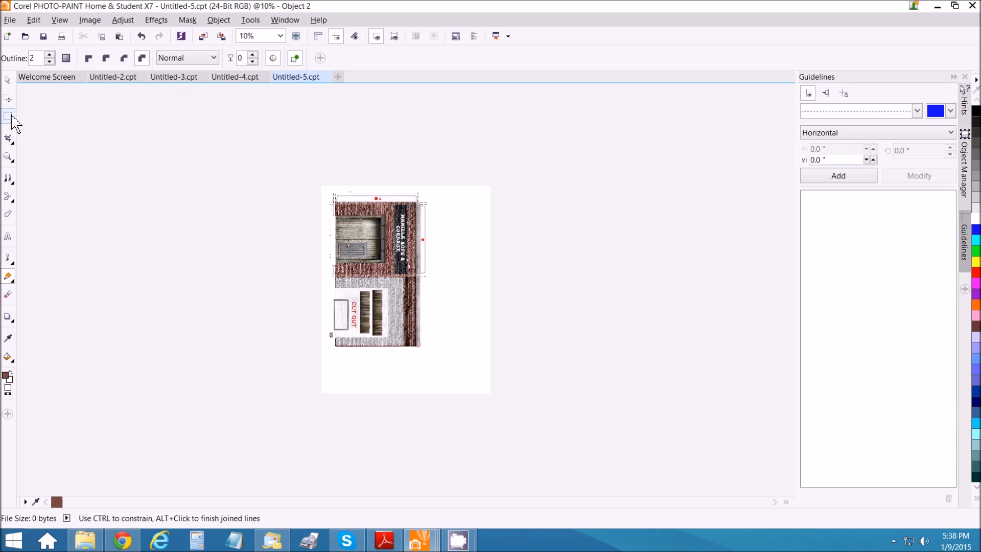
- Paint black marks in the upper-right and lower-right corners of Untitled-5.cpt using the Custom Art Brush at size 23
click(9, 259)
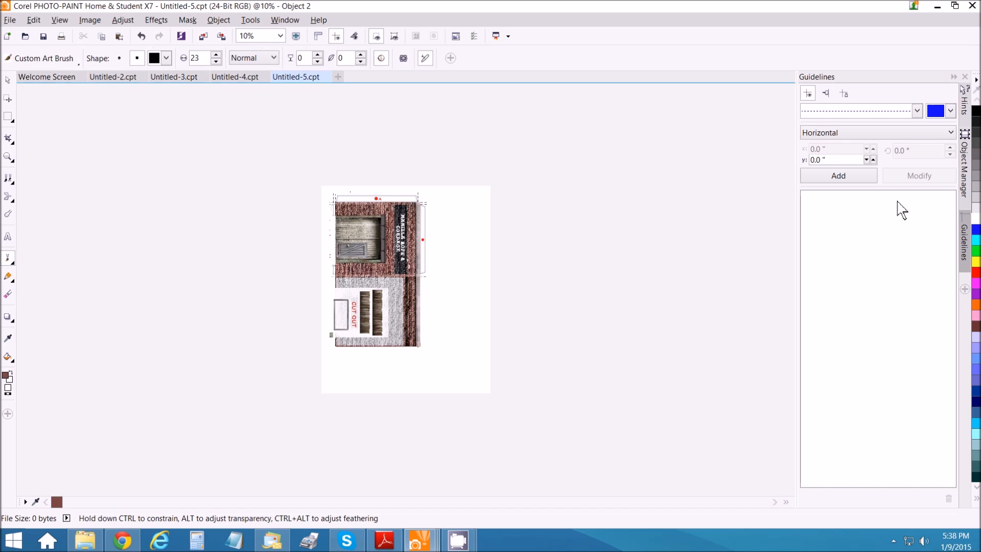
click(976, 111)
scroll(408, 229, up, 3)
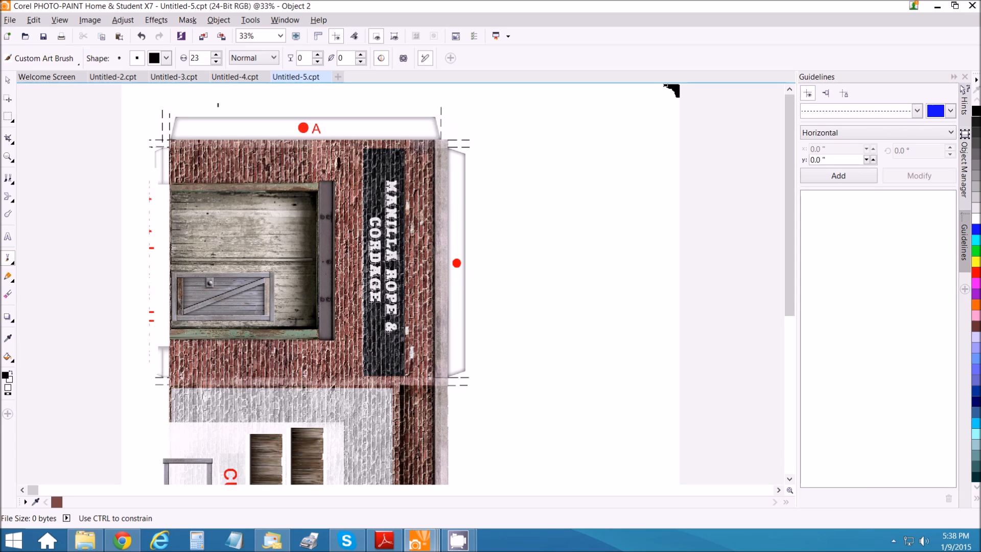
drag(793, 216, 800, 423)
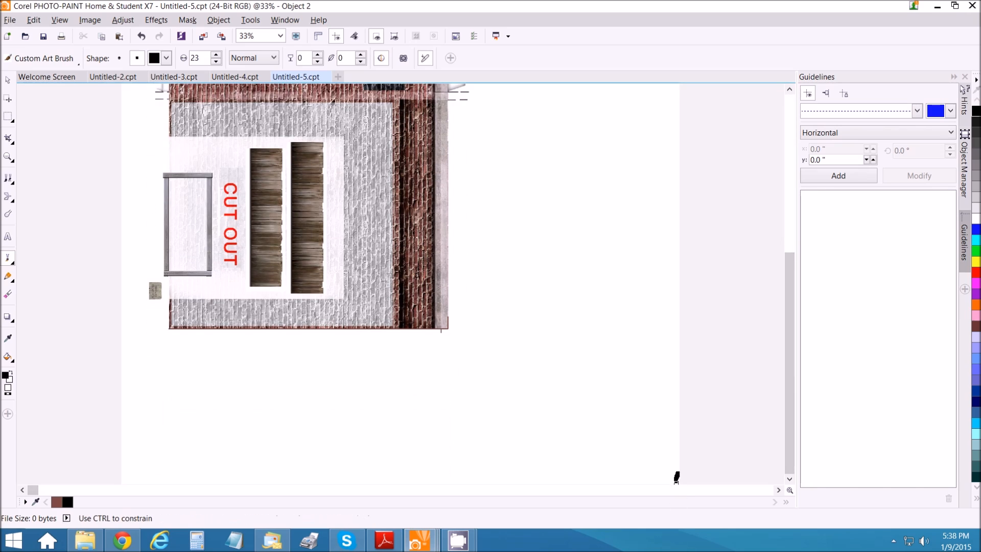
drag(673, 481, 666, 479)
drag(674, 474, 678, 469)
drag(668, 479, 675, 467)
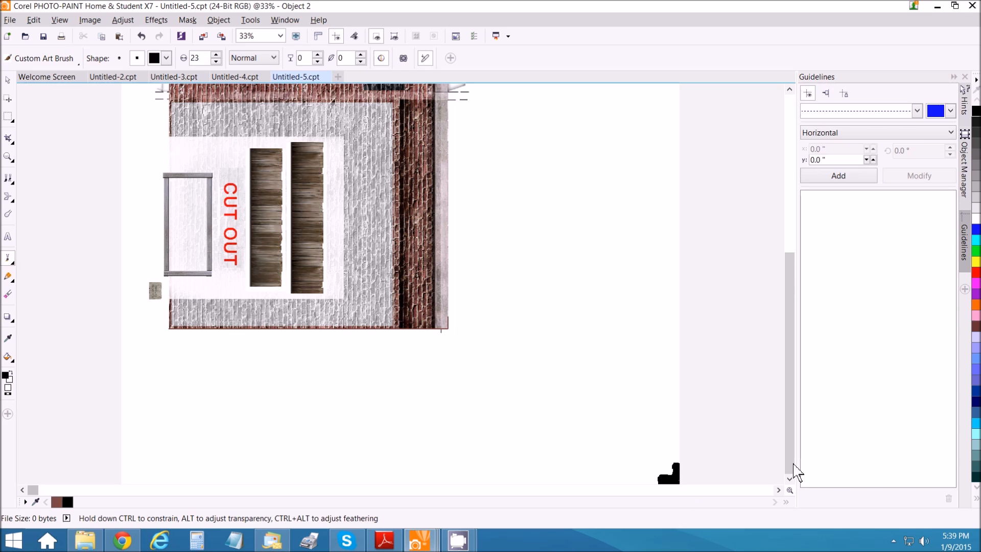
drag(795, 456, 819, 480)
scroll(406, 289, down, 3)
- Start saving a copy of the image with PNG - Portable Network Graphics as the file type
click(10, 19)
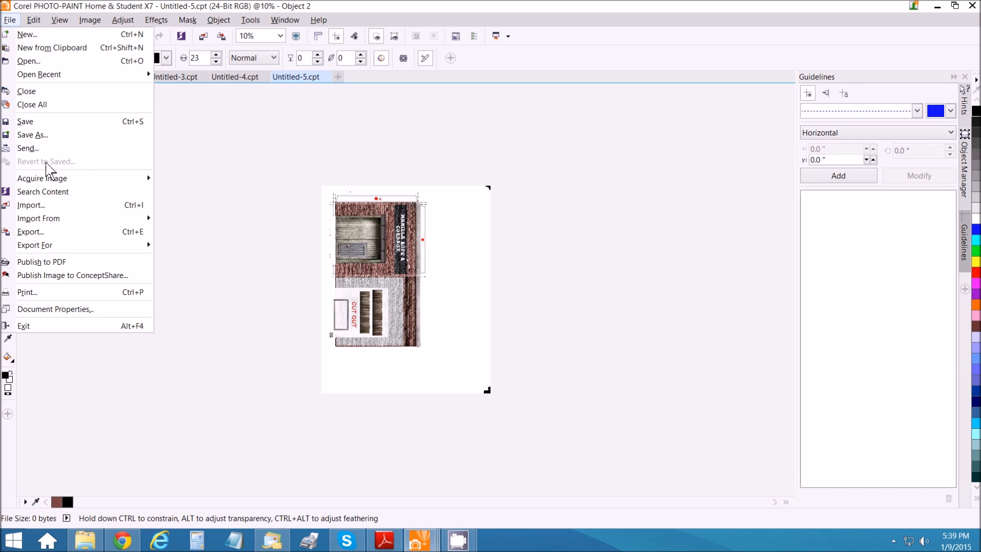
click(40, 135)
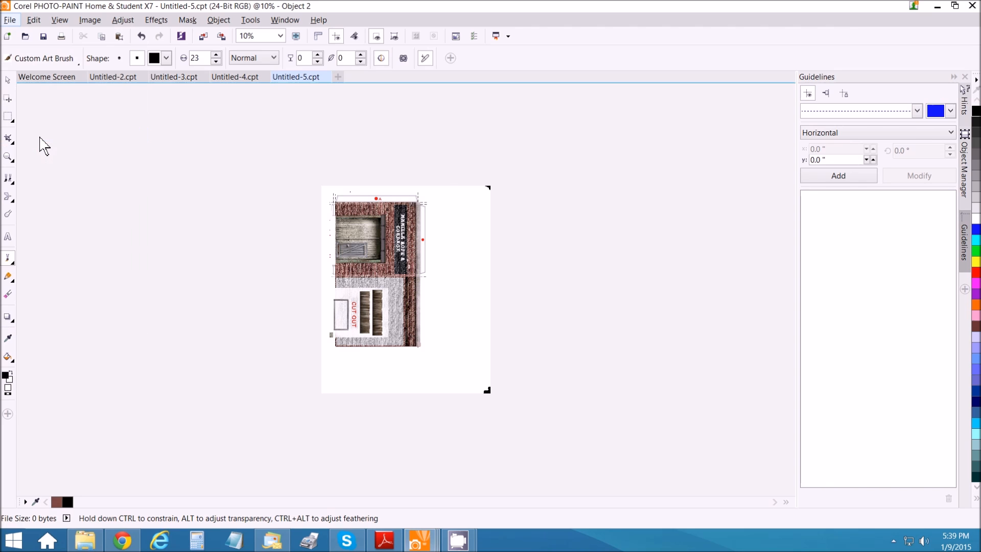
click(460, 324)
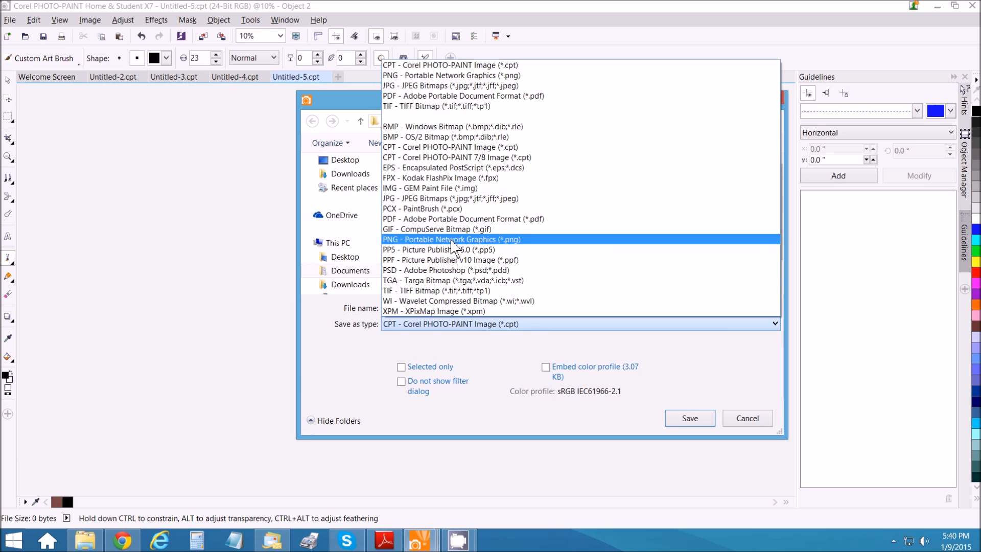
click(452, 240)
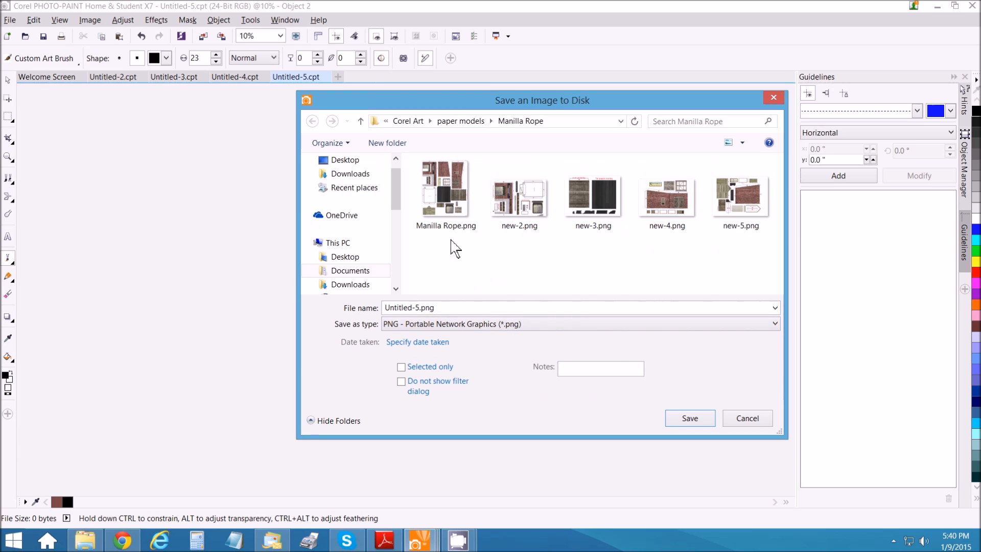
- Save it as "ho scale front.png" in the Manilla Rope folder, merging the objects and exporting as 24-bit RGB PNG
double_click(421, 308)
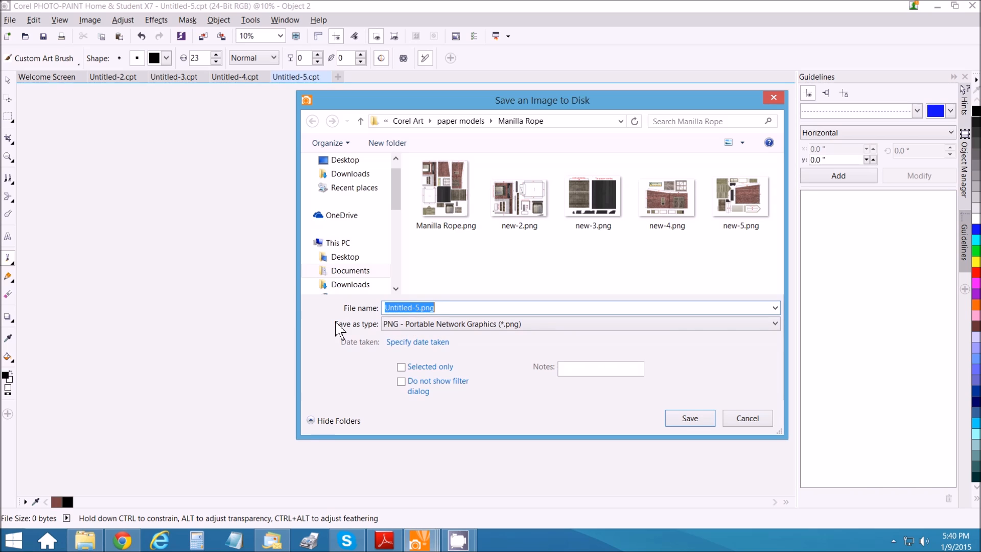
click(419, 307)
drag(420, 307, 387, 307)
text(h)
text(o scale )
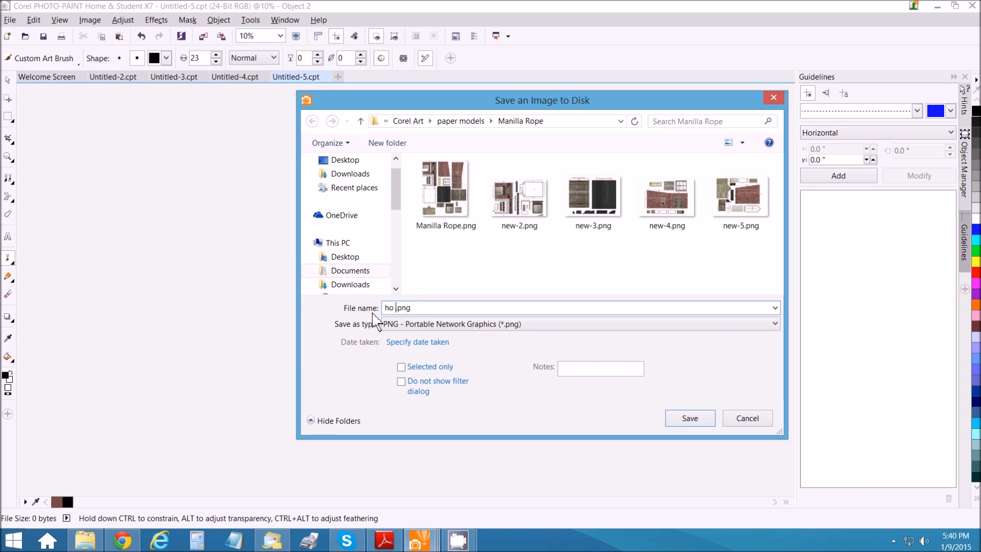
text(front)
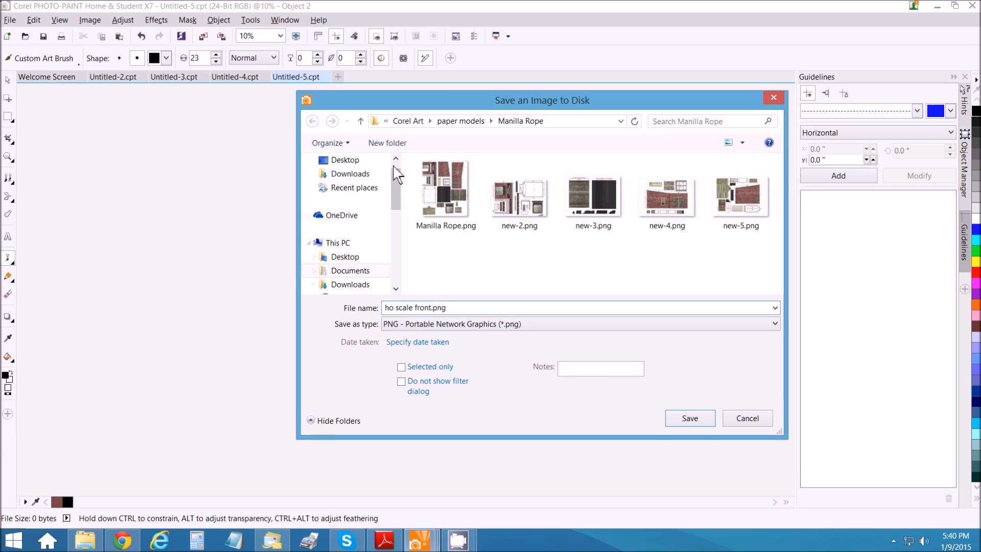
key(Return)
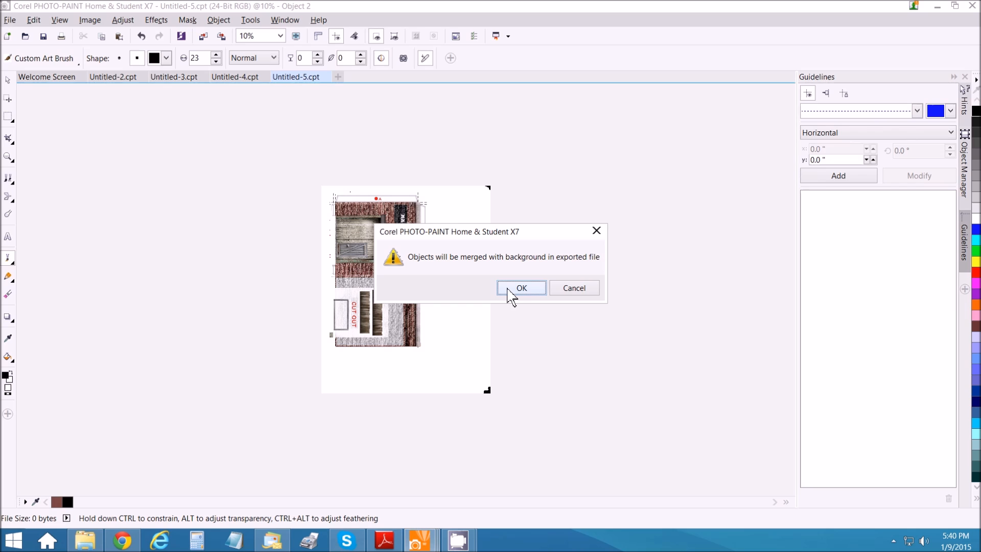
click(521, 288)
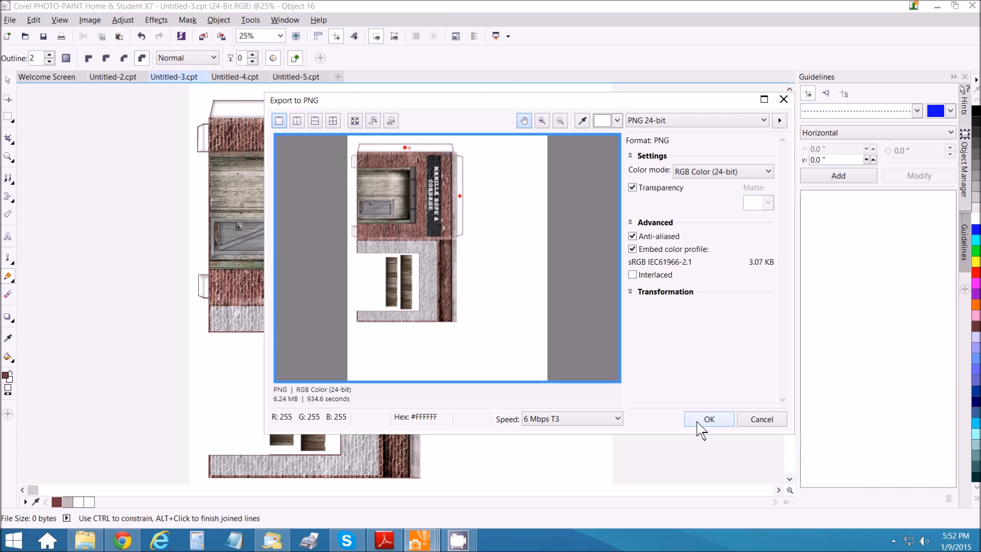
click(709, 419)
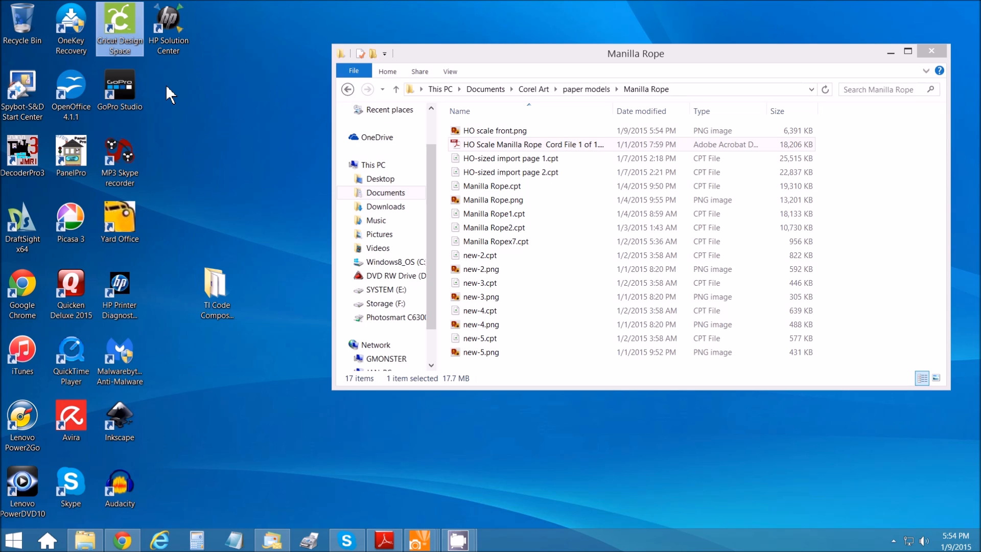
- Open Cricut Design Space and begin a Basic Upload, proceeding to the image selection step
double_click(119, 26)
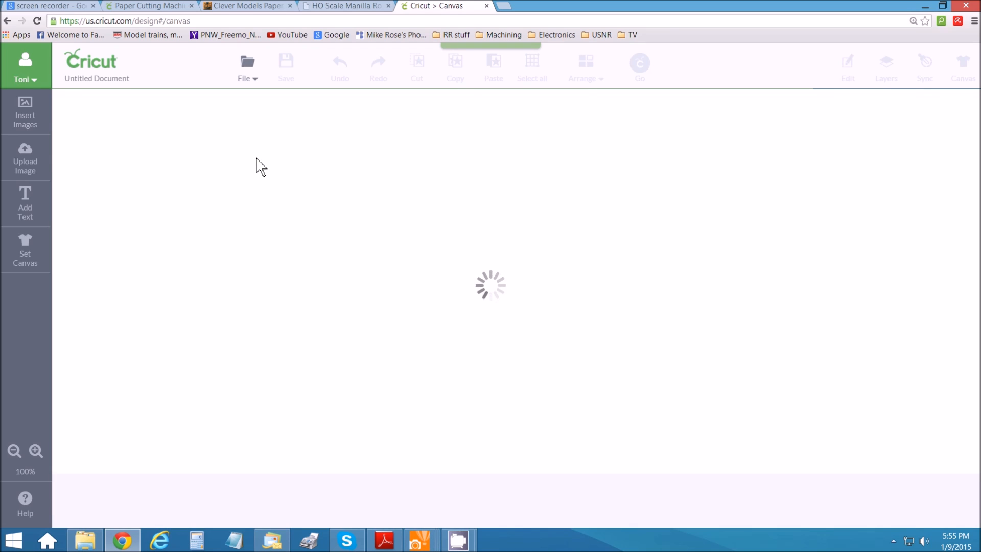
click(31, 168)
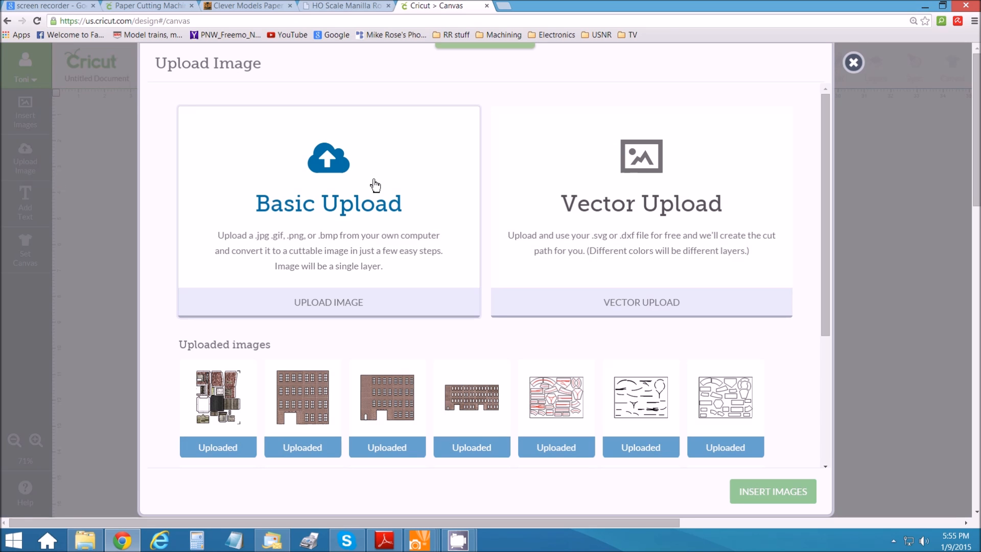
click(347, 166)
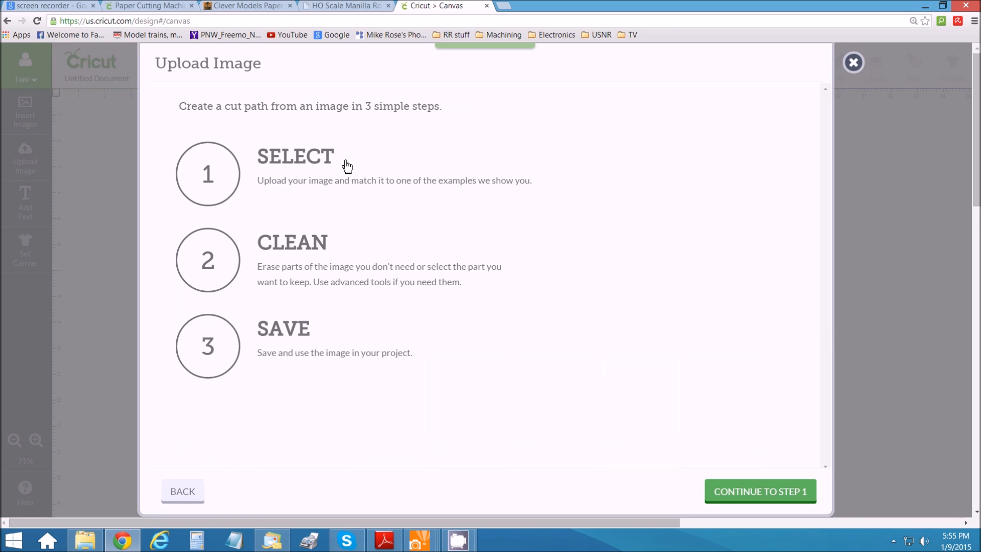
click(777, 499)
- Upload HO scale front.png from the Manilla Rope folder, classify it as a simple image, and continue to the Clean step
click(272, 169)
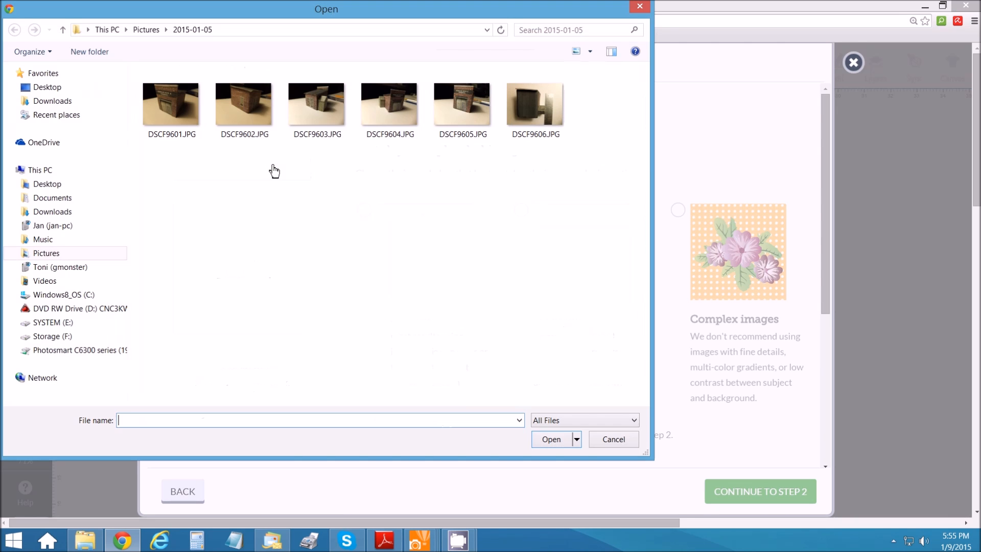
click(111, 199)
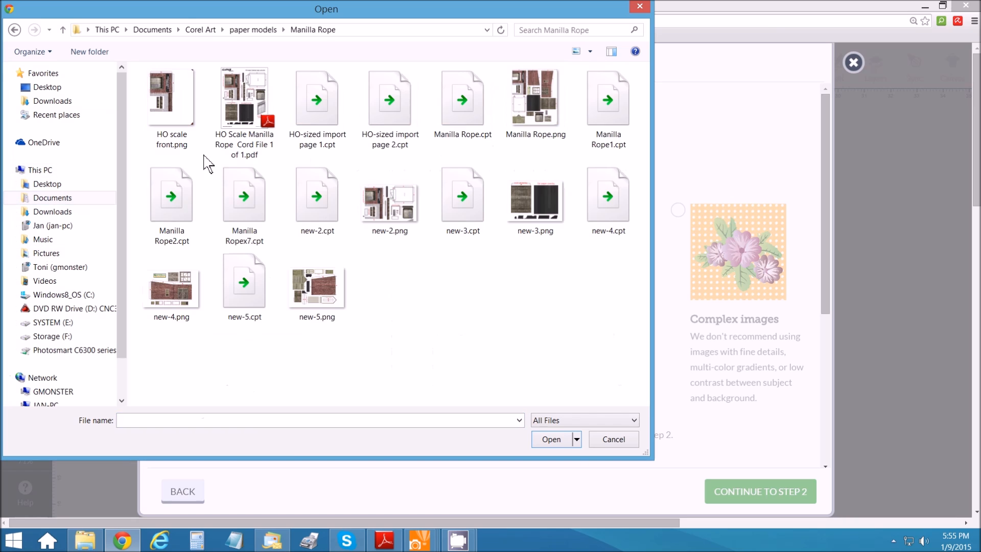
click(182, 121)
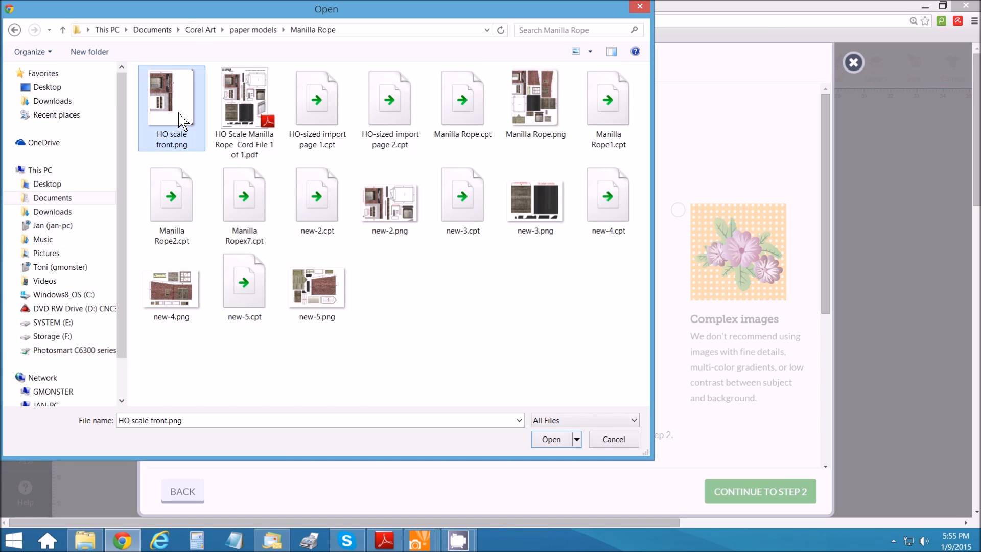
click(551, 440)
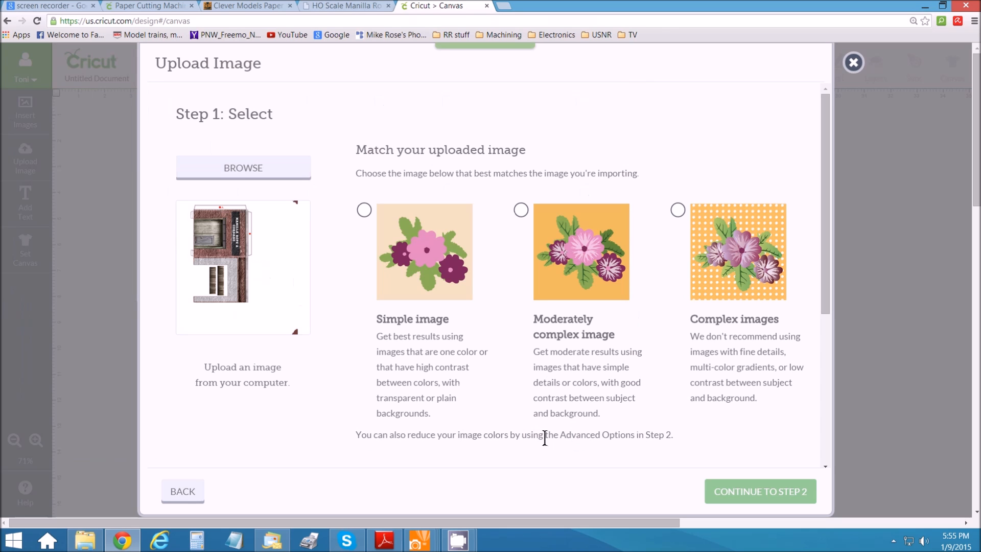
click(364, 210)
click(746, 495)
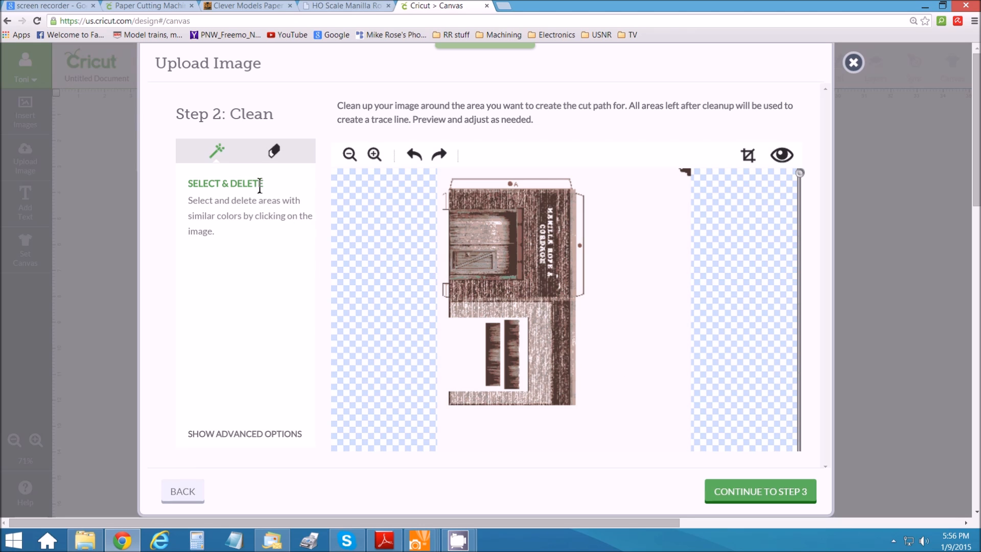
- Delete the white background around the wall part and preview the resulting cut lines
click(640, 338)
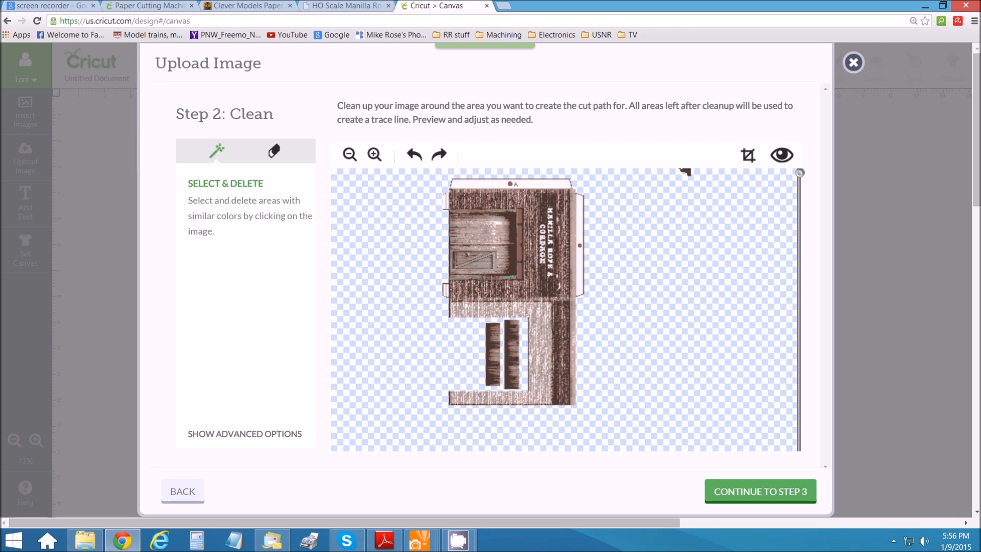
click(784, 156)
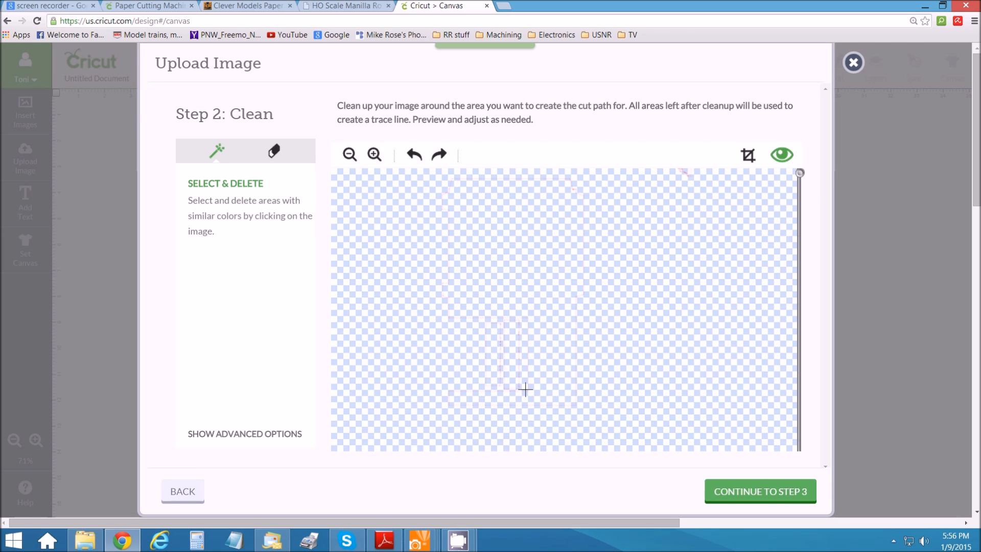
- Examine the previewed cut lines up close around the tabs, corners and window openings, then return to the normal image view
click(378, 160)
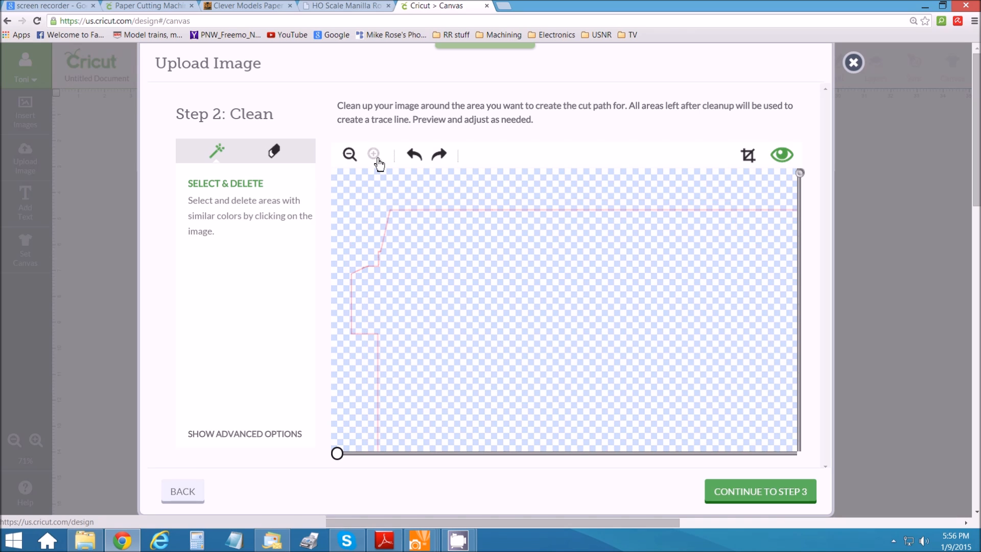
click(378, 161)
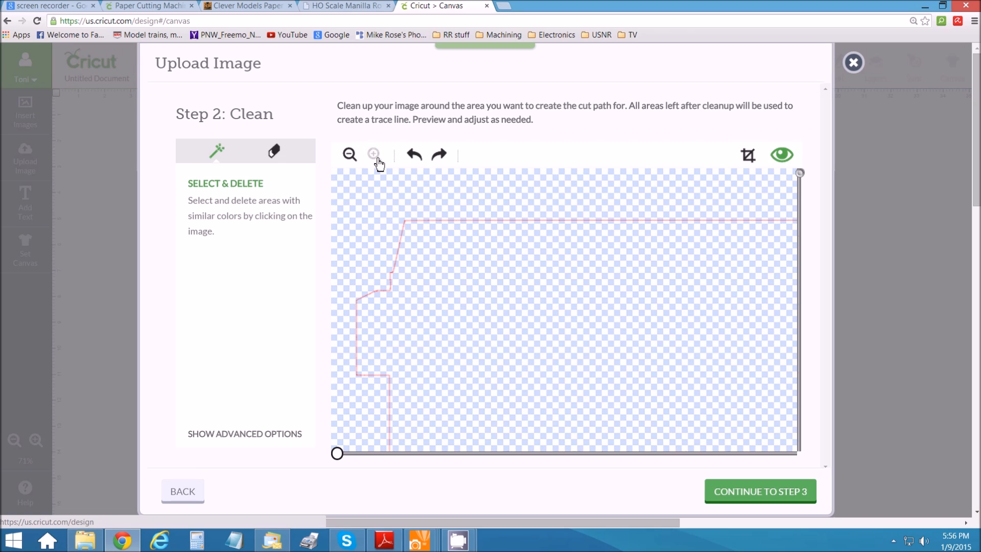
drag(339, 454, 534, 463)
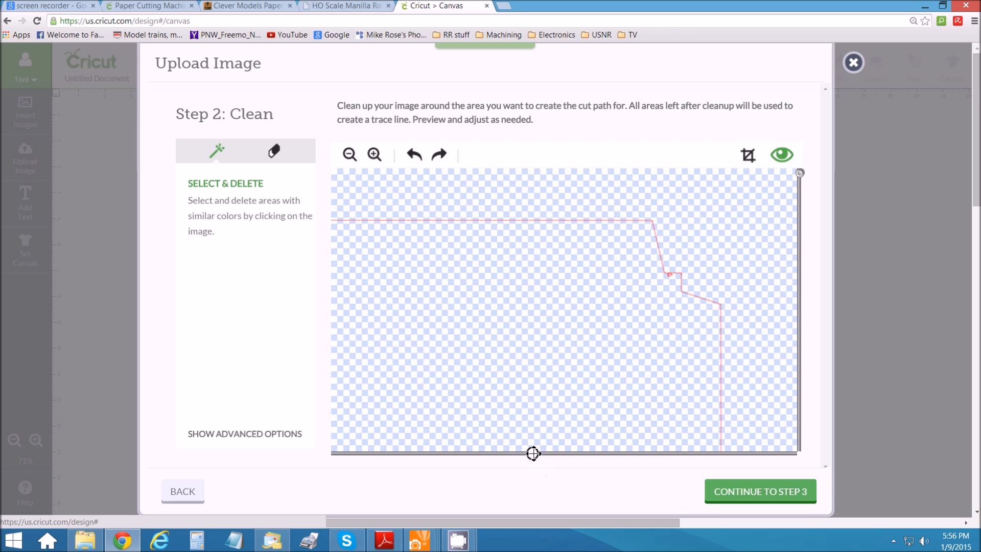
drag(532, 453, 573, 454)
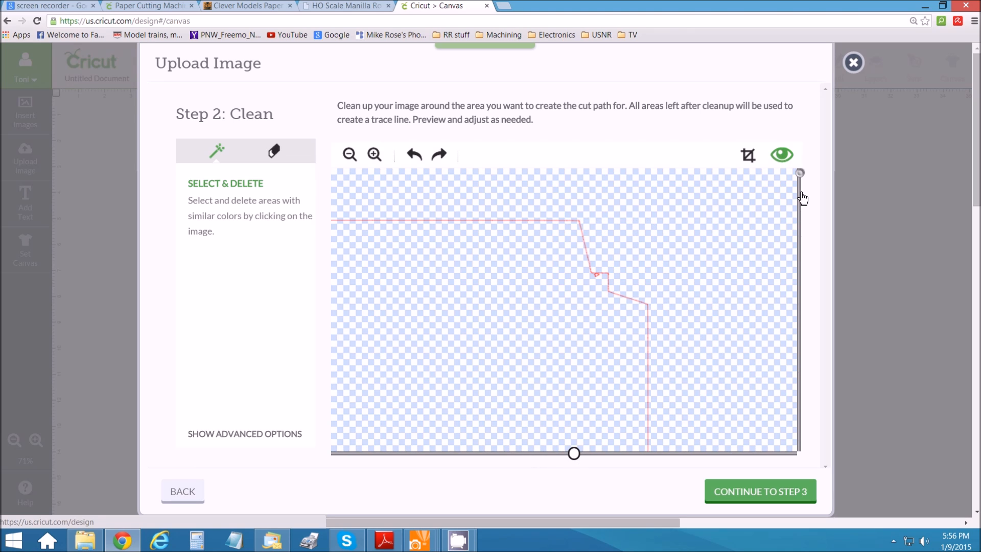
drag(801, 172, 804, 196)
drag(818, 264, 815, 394)
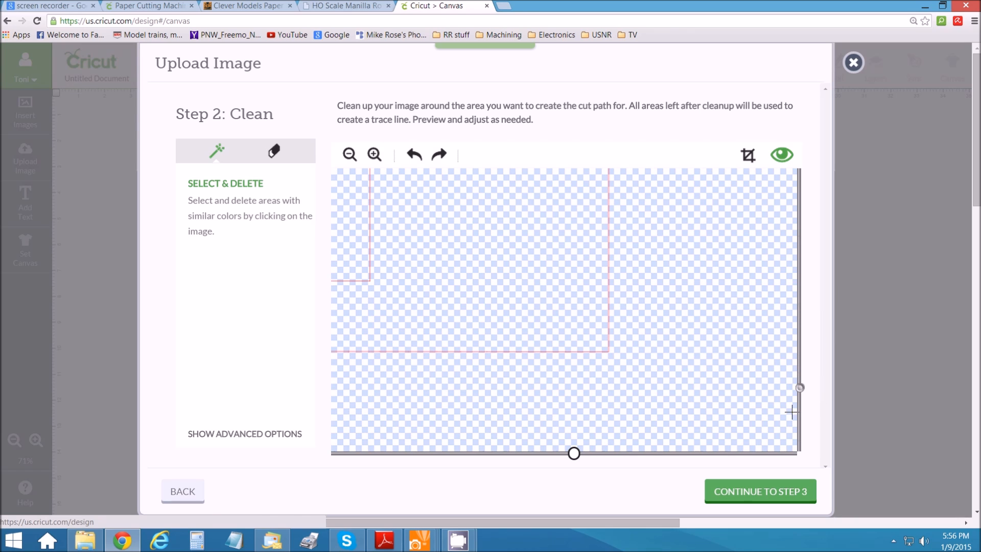
drag(574, 455, 378, 470)
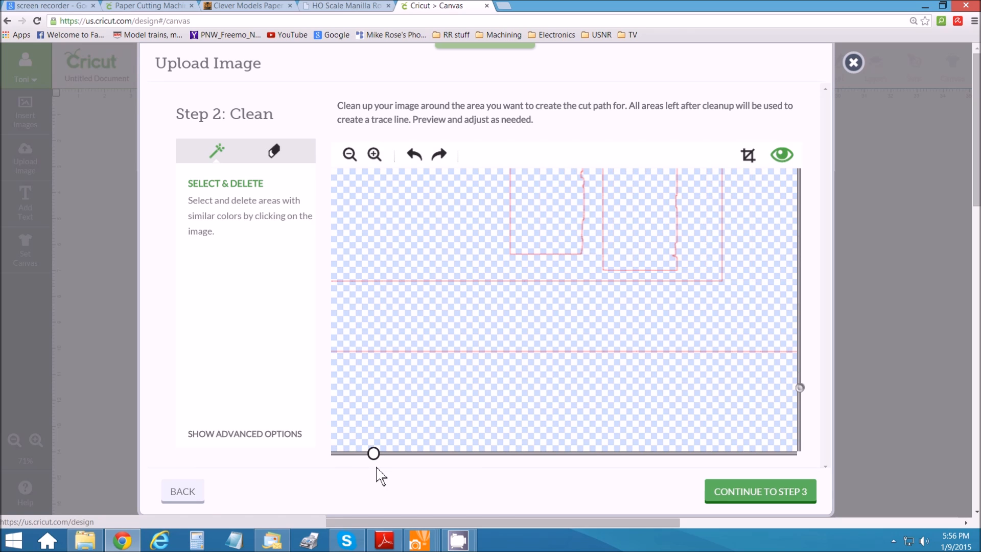
drag(799, 387, 798, 302)
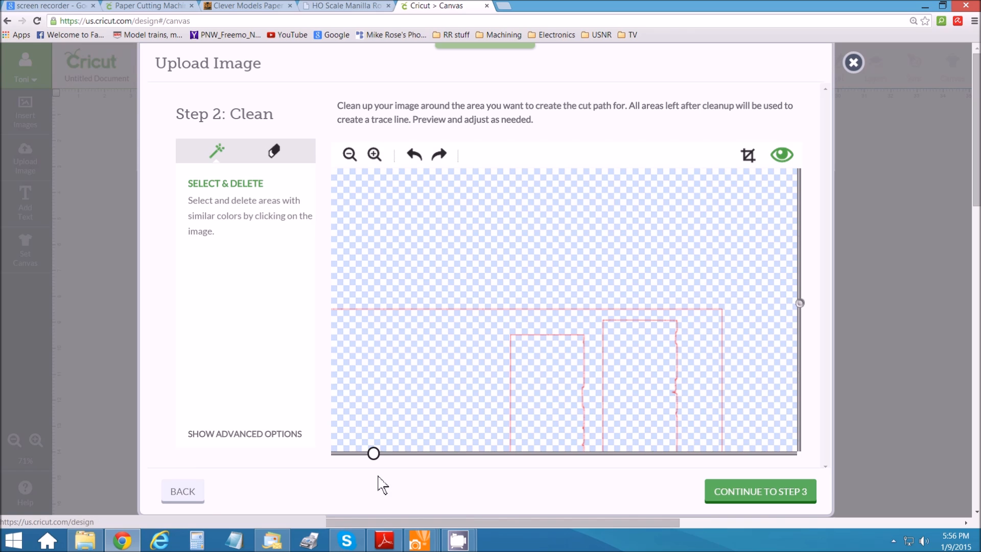
drag(378, 453, 337, 454)
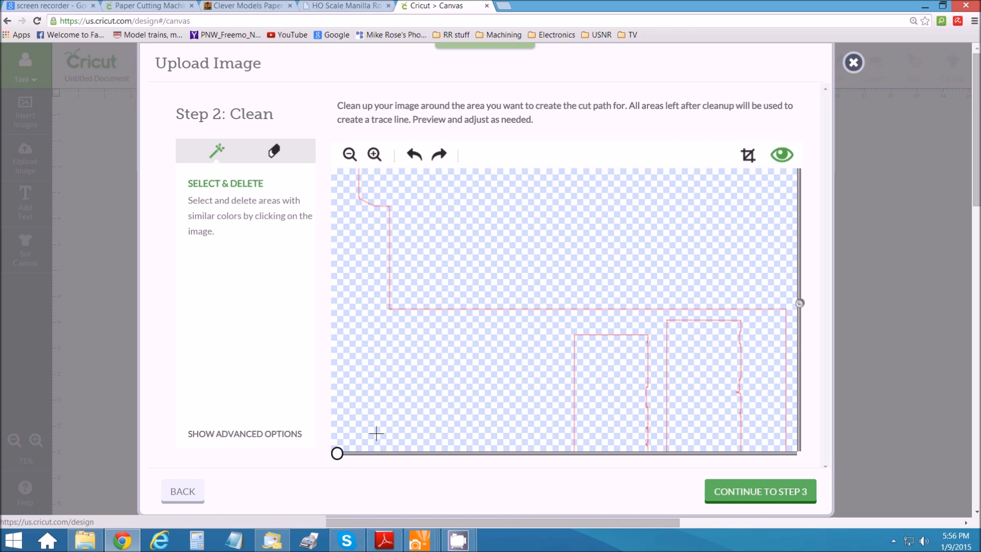
drag(802, 307, 812, 207)
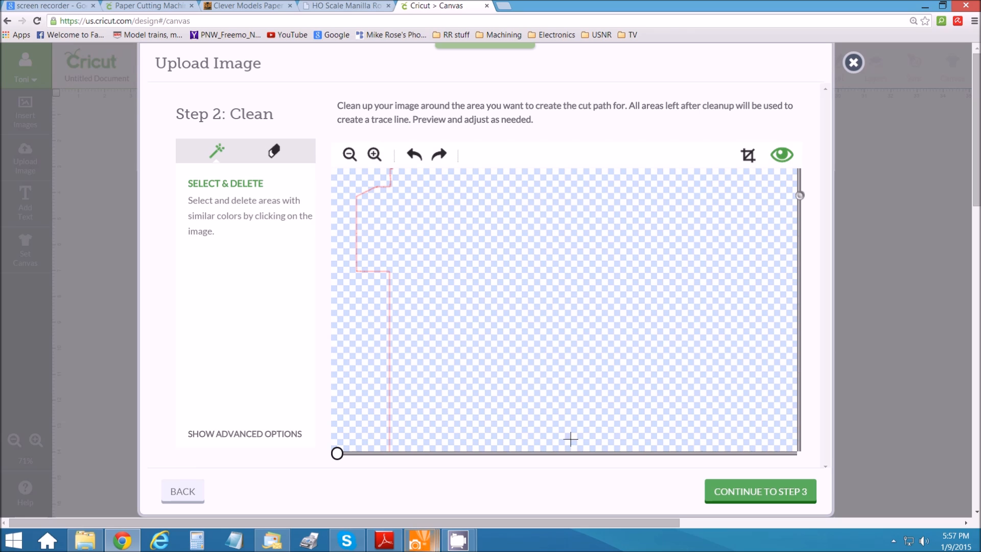
drag(801, 195, 800, 174)
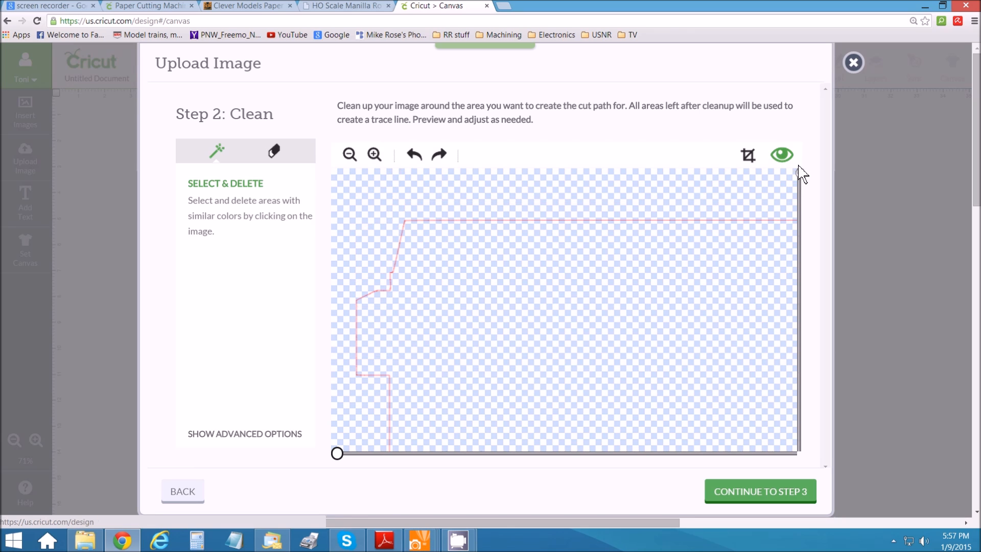
drag(338, 454, 572, 453)
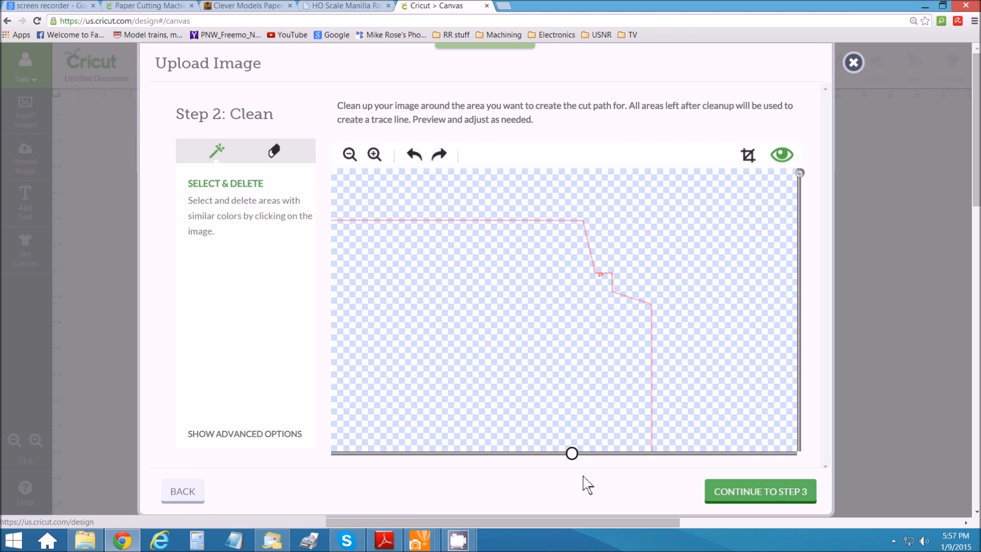
click(782, 157)
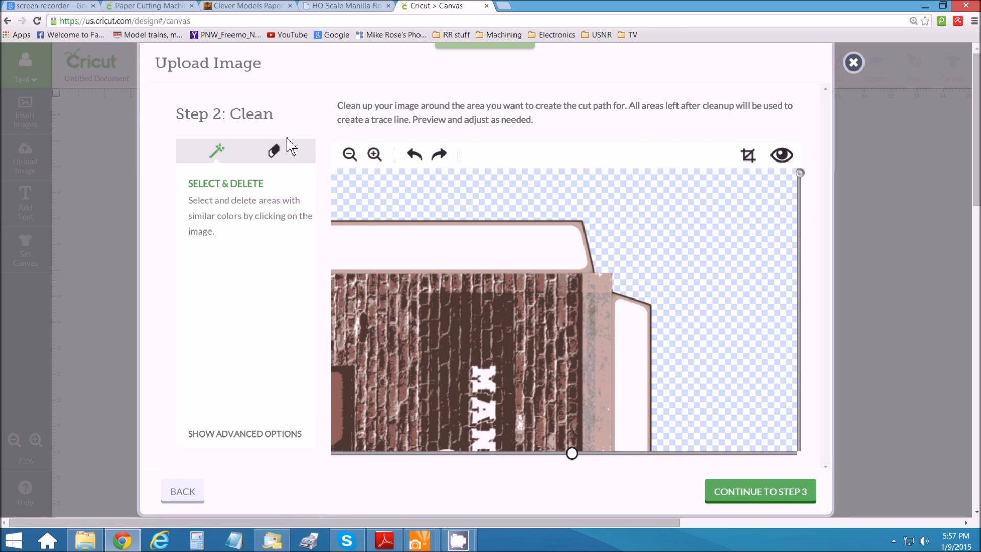
- Continue to the Save step, tag the HO scale front image "RR building" and save it
click(717, 495)
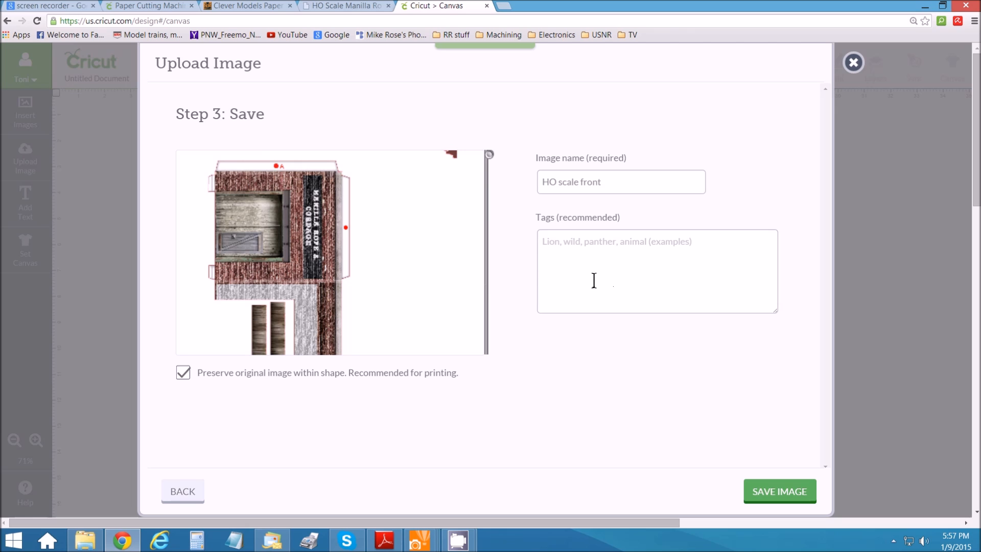
click(589, 262)
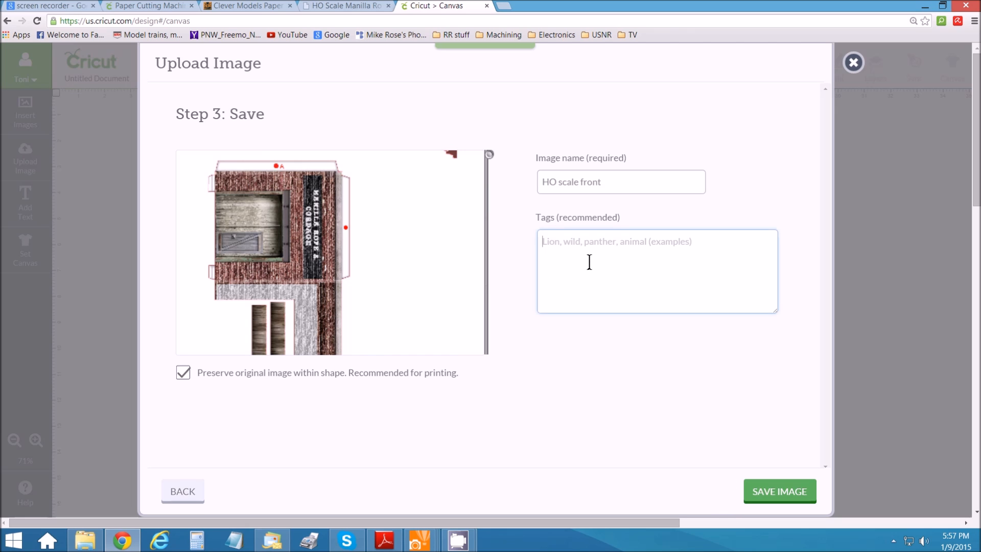
text(RR building)
click(768, 495)
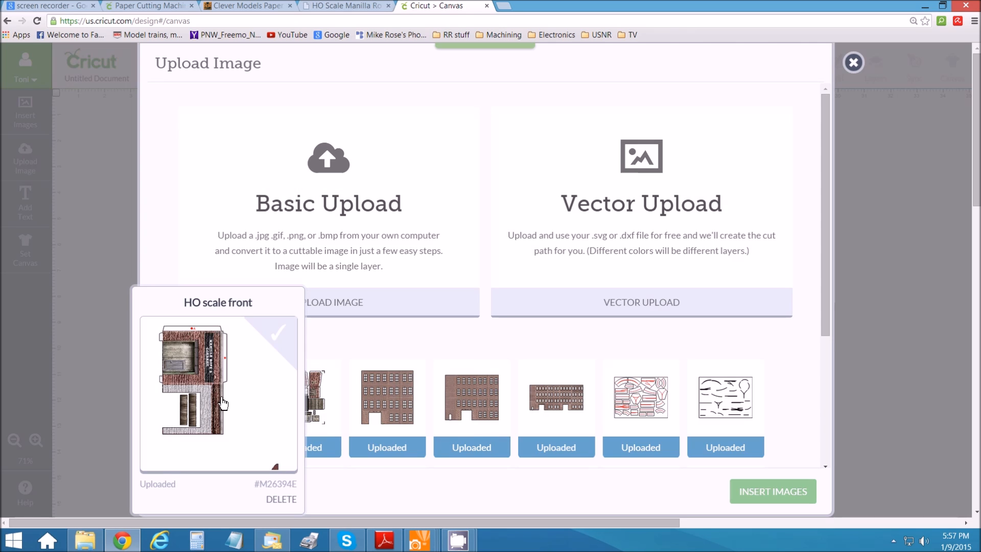
- Insert the uploaded HO scale front image onto the canvas and set its height to 6.75 in
click(279, 337)
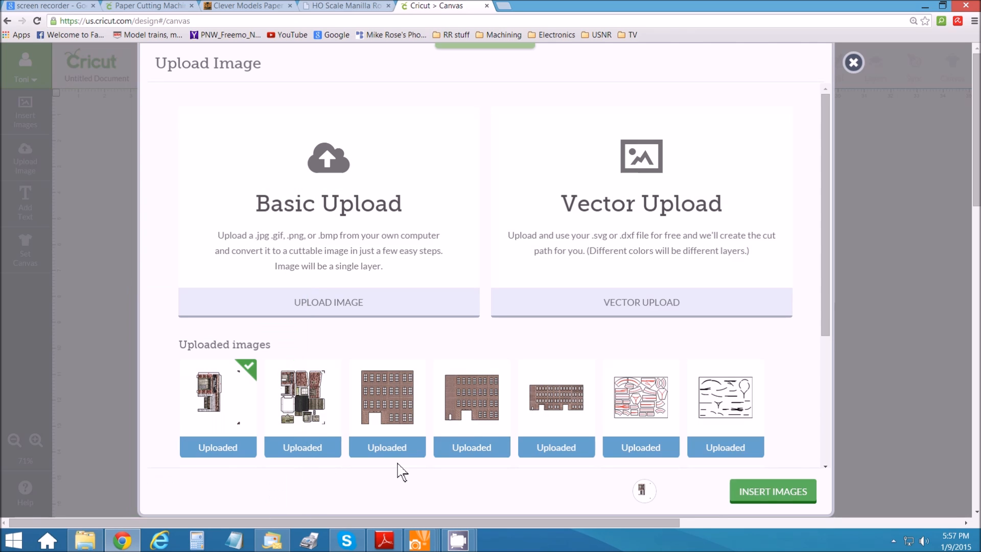
click(772, 496)
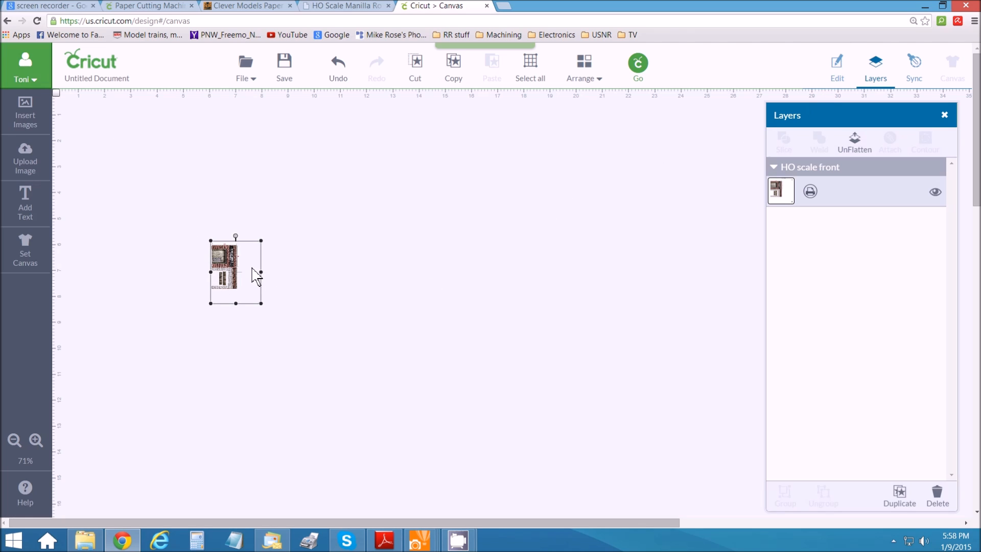
click(853, 76)
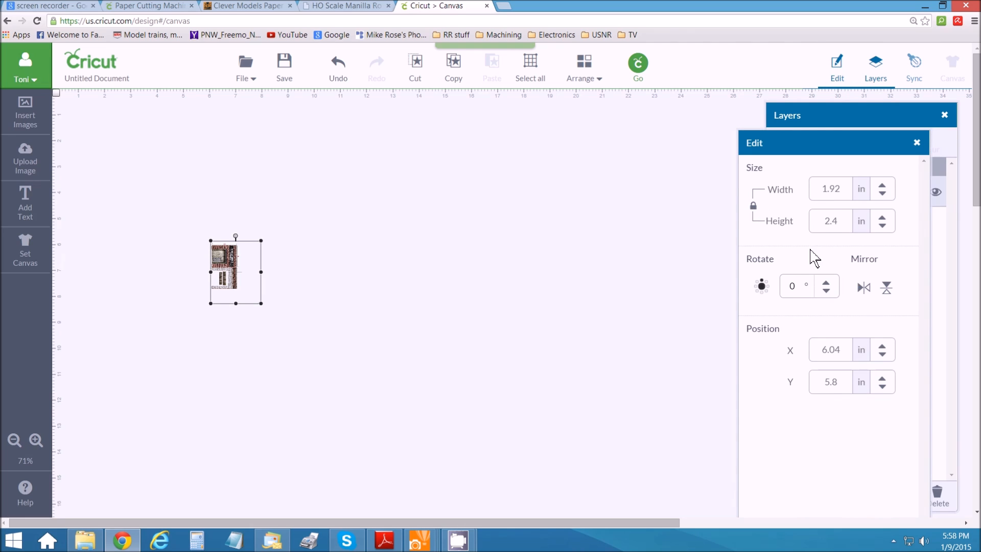
click(847, 224)
text(6.75)
key(Return)
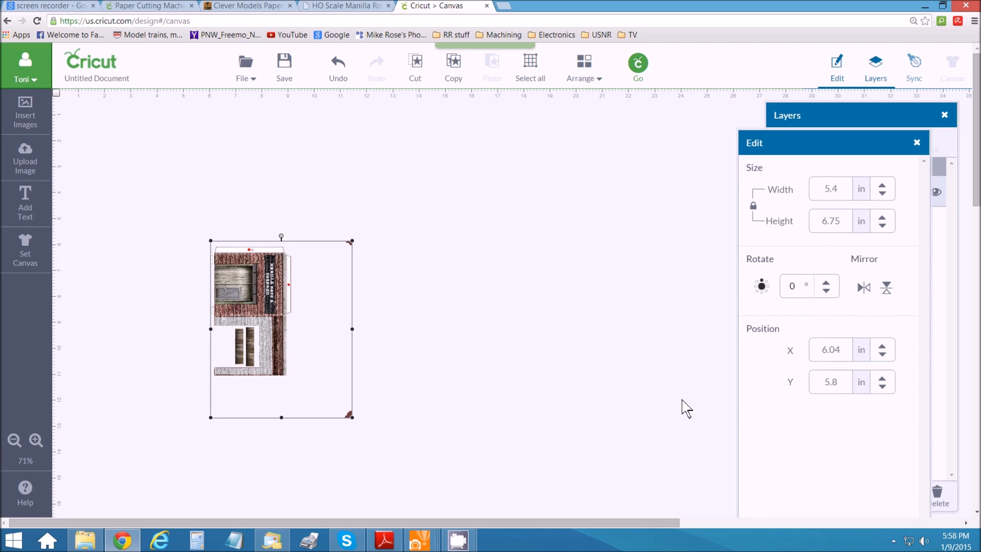
- Move the image to the canvas's upper-left corner and save the project as "Ho test cut"
drag(268, 301, 71, 108)
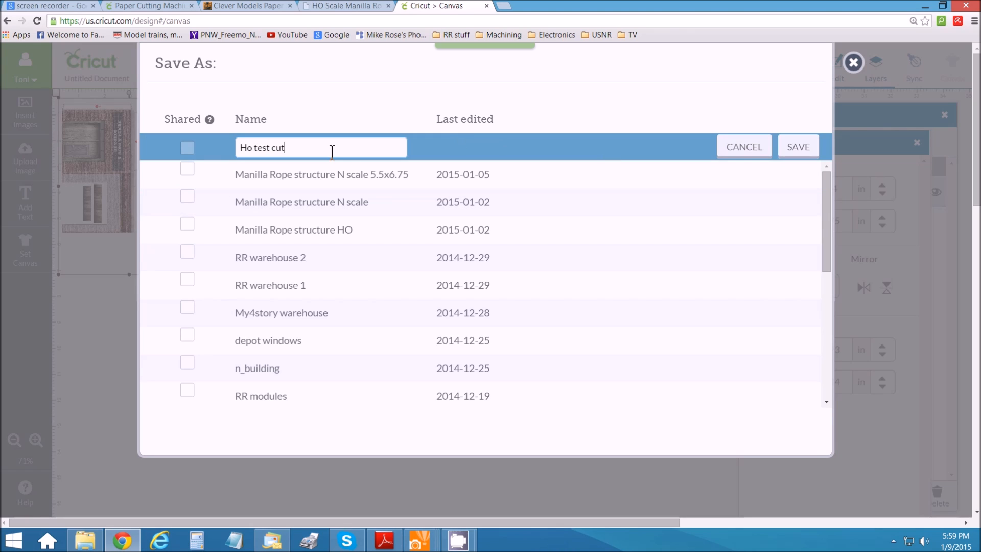
click(797, 146)
click(796, 147)
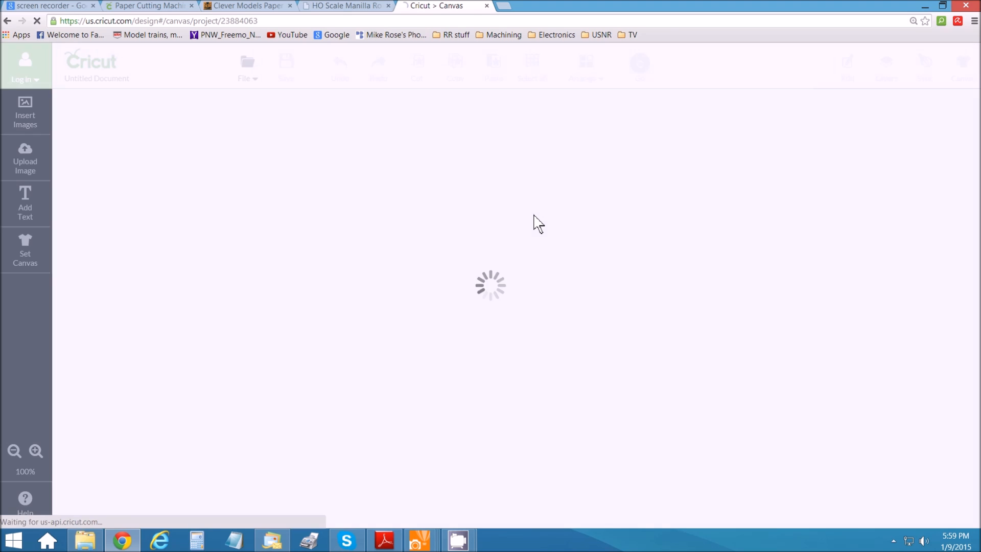